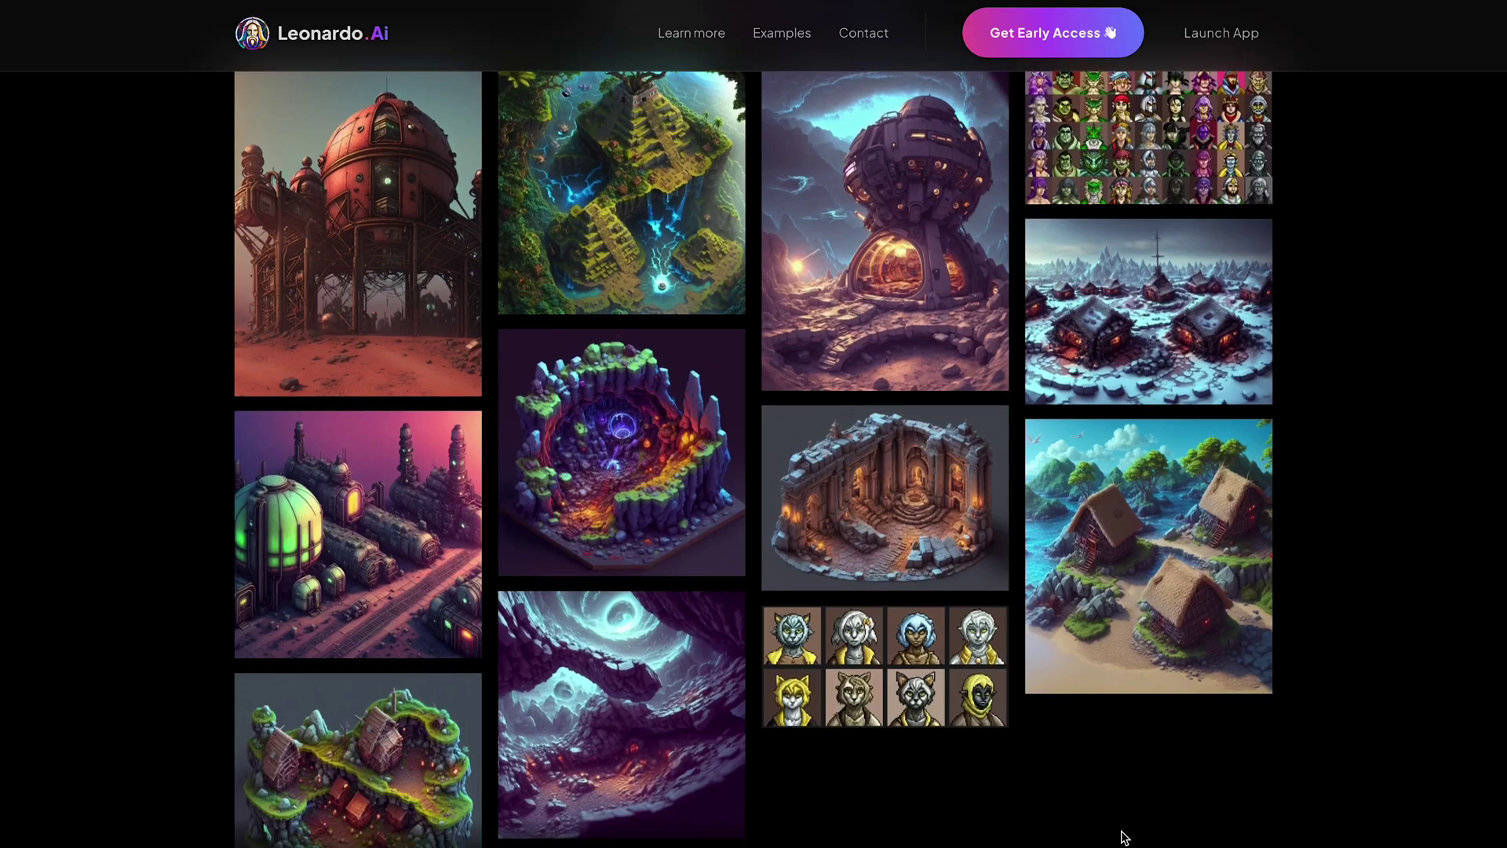
Step: Browse the example artwork and the creation categories on the Leonardo.Ai home page
scroll(1123, 835, down, 15)
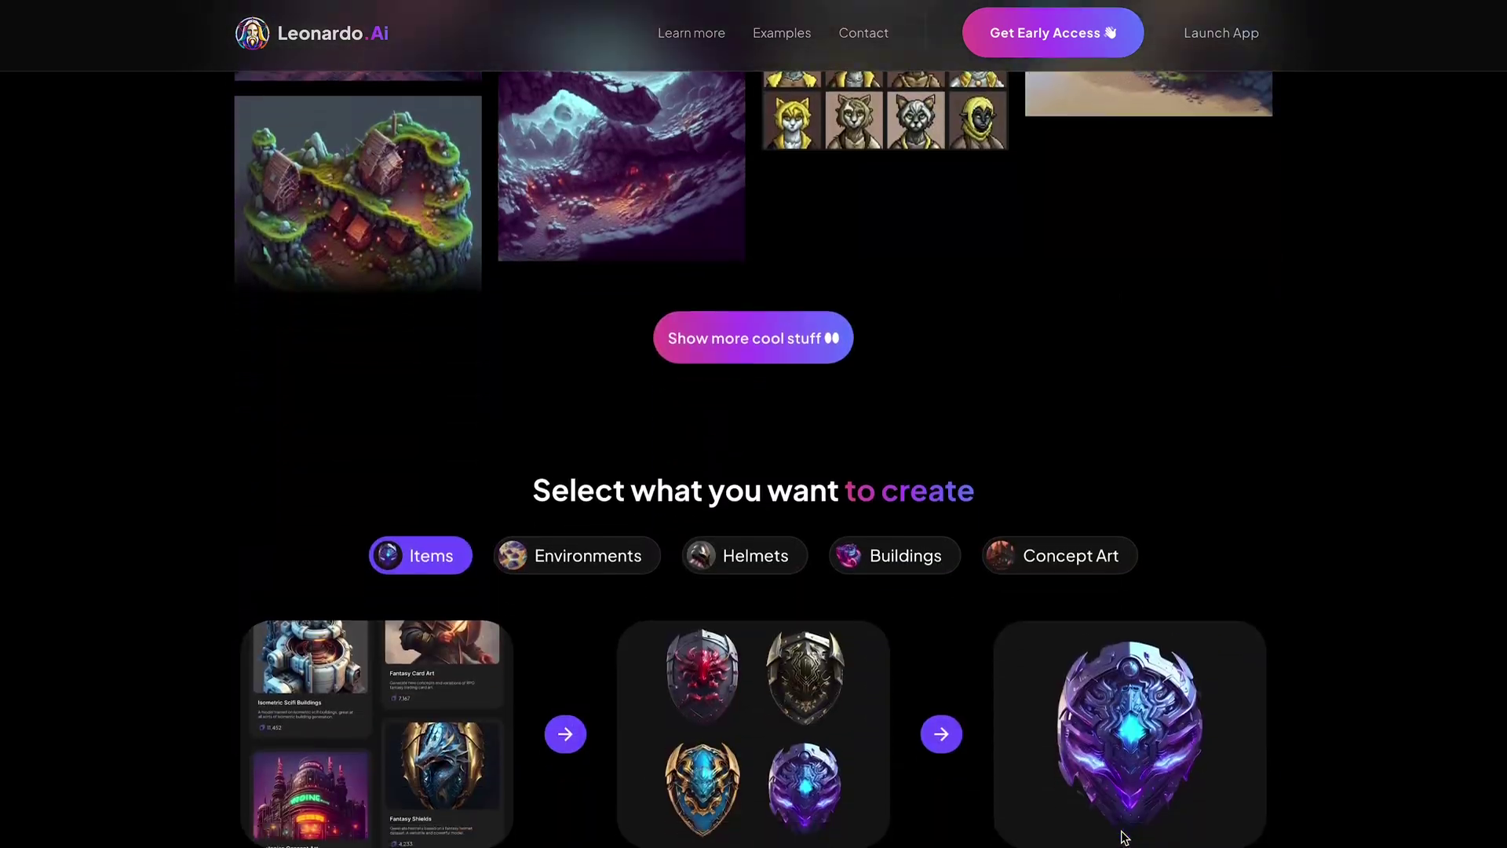
scroll(1122, 835, down, 3)
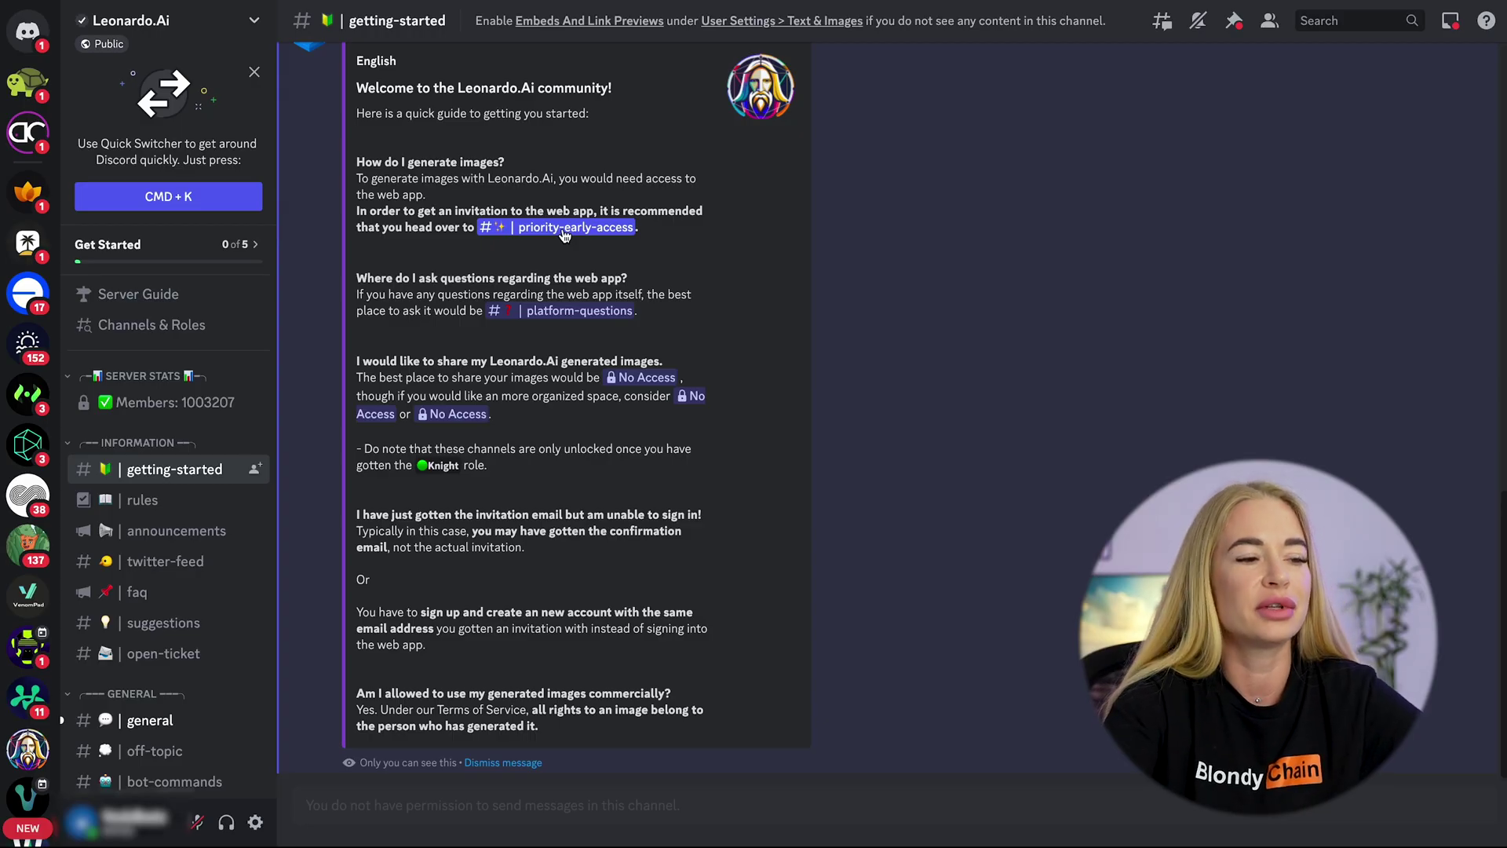
Step: Open the priority-early-access channel in the Leonardo.Ai Discord and submit the early-access whitelist form
click(563, 230)
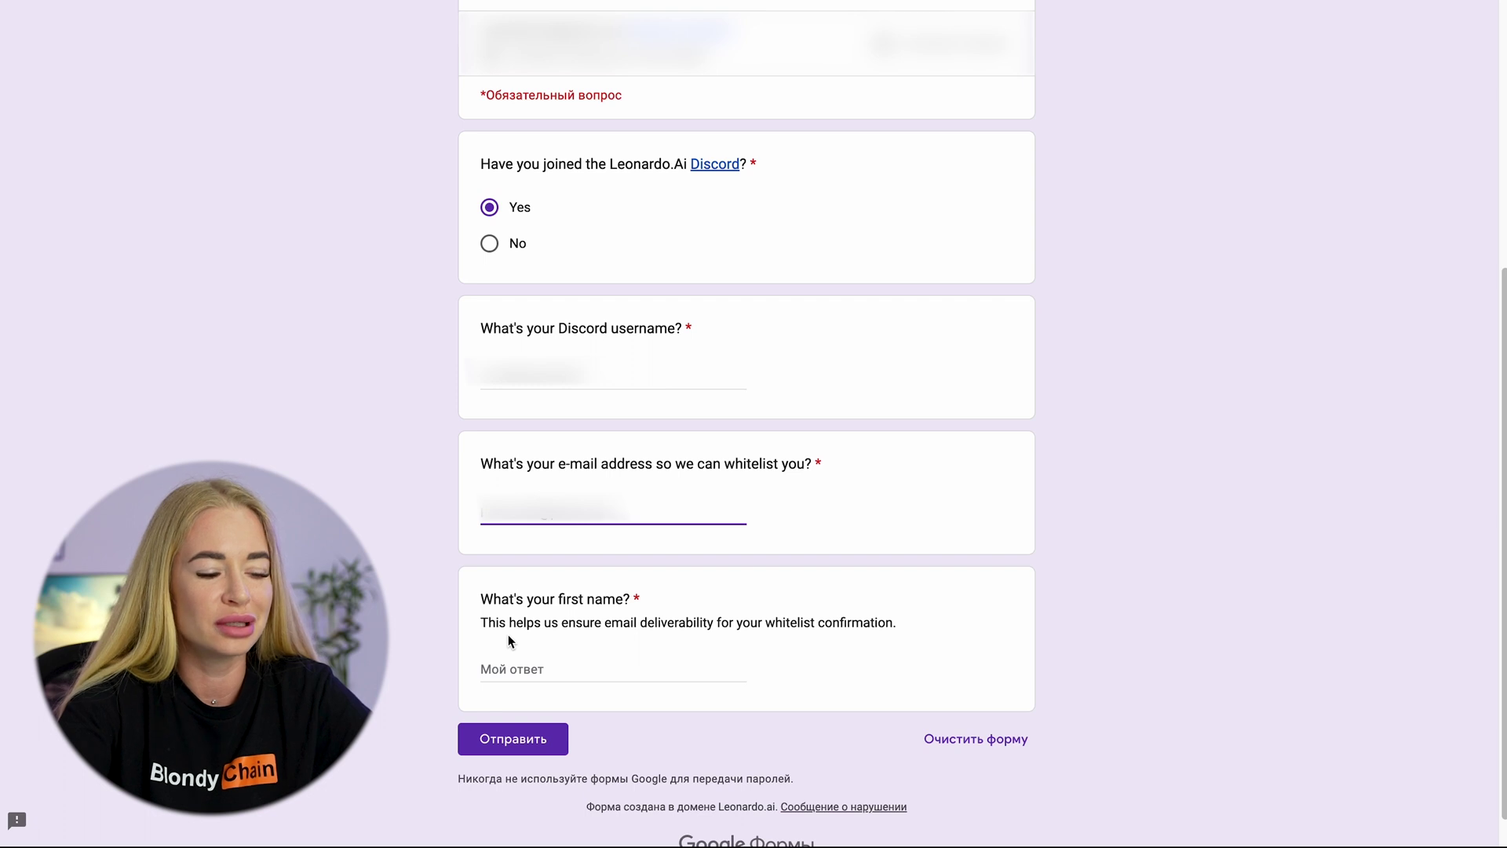
click(510, 740)
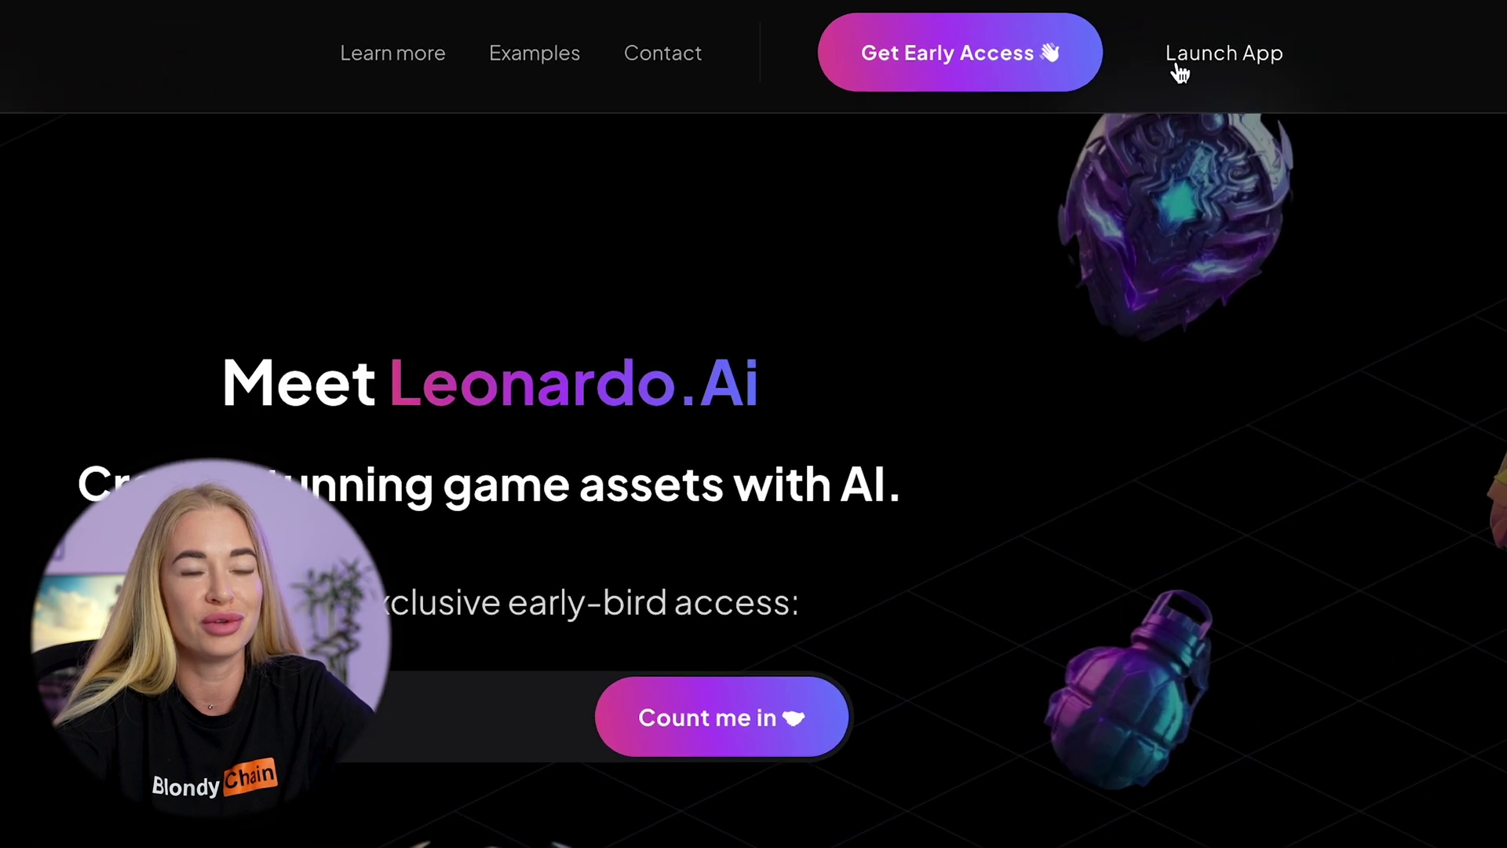
Step: Launch the app as a whitelisted user and complete the profile with a username, Marketing and Product Design interests, and over-18 NSFW content enabled
click(1177, 66)
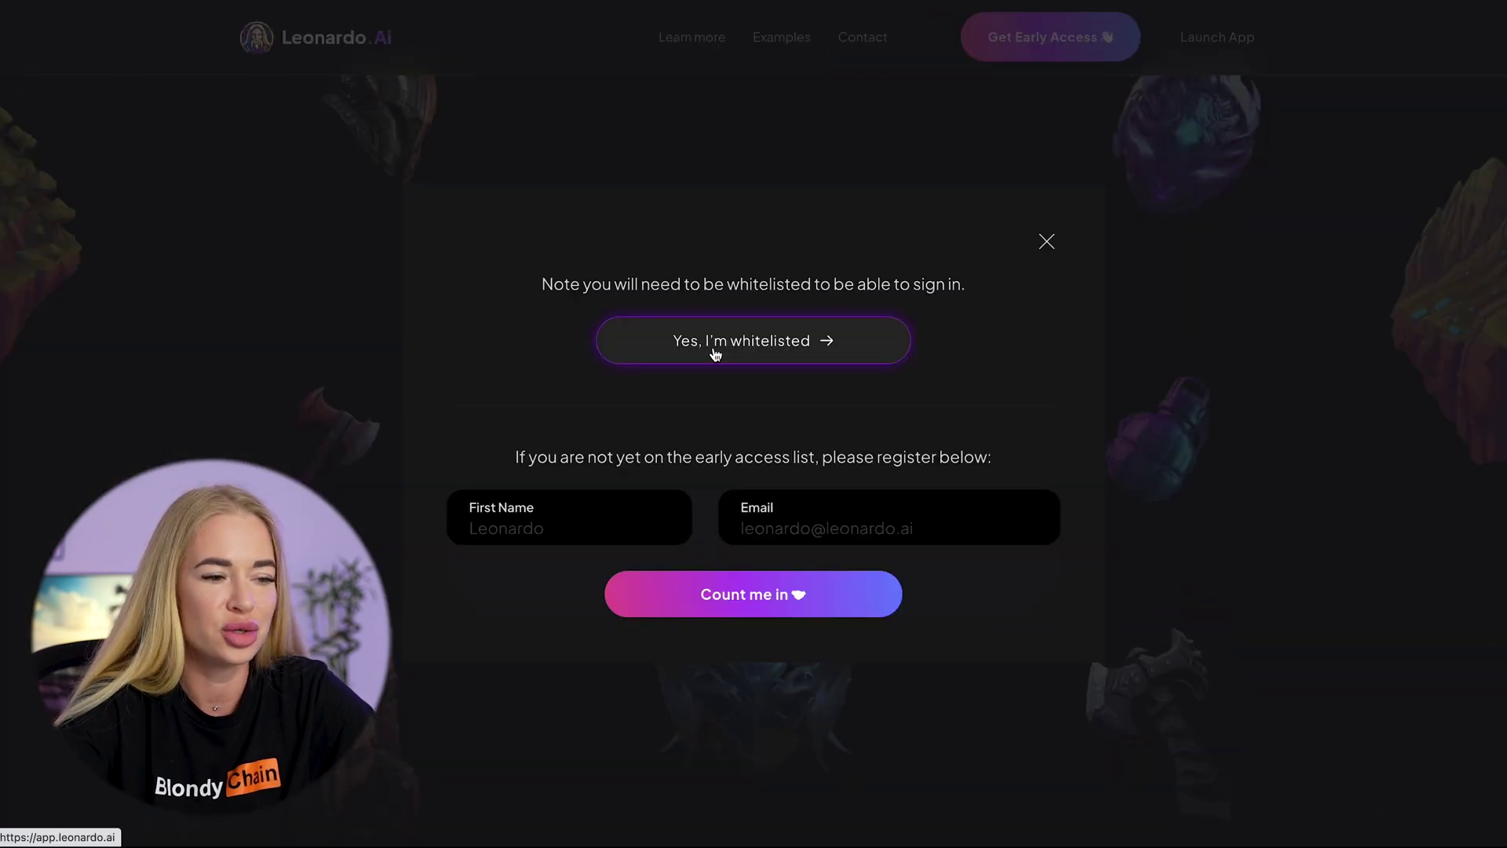
click(715, 354)
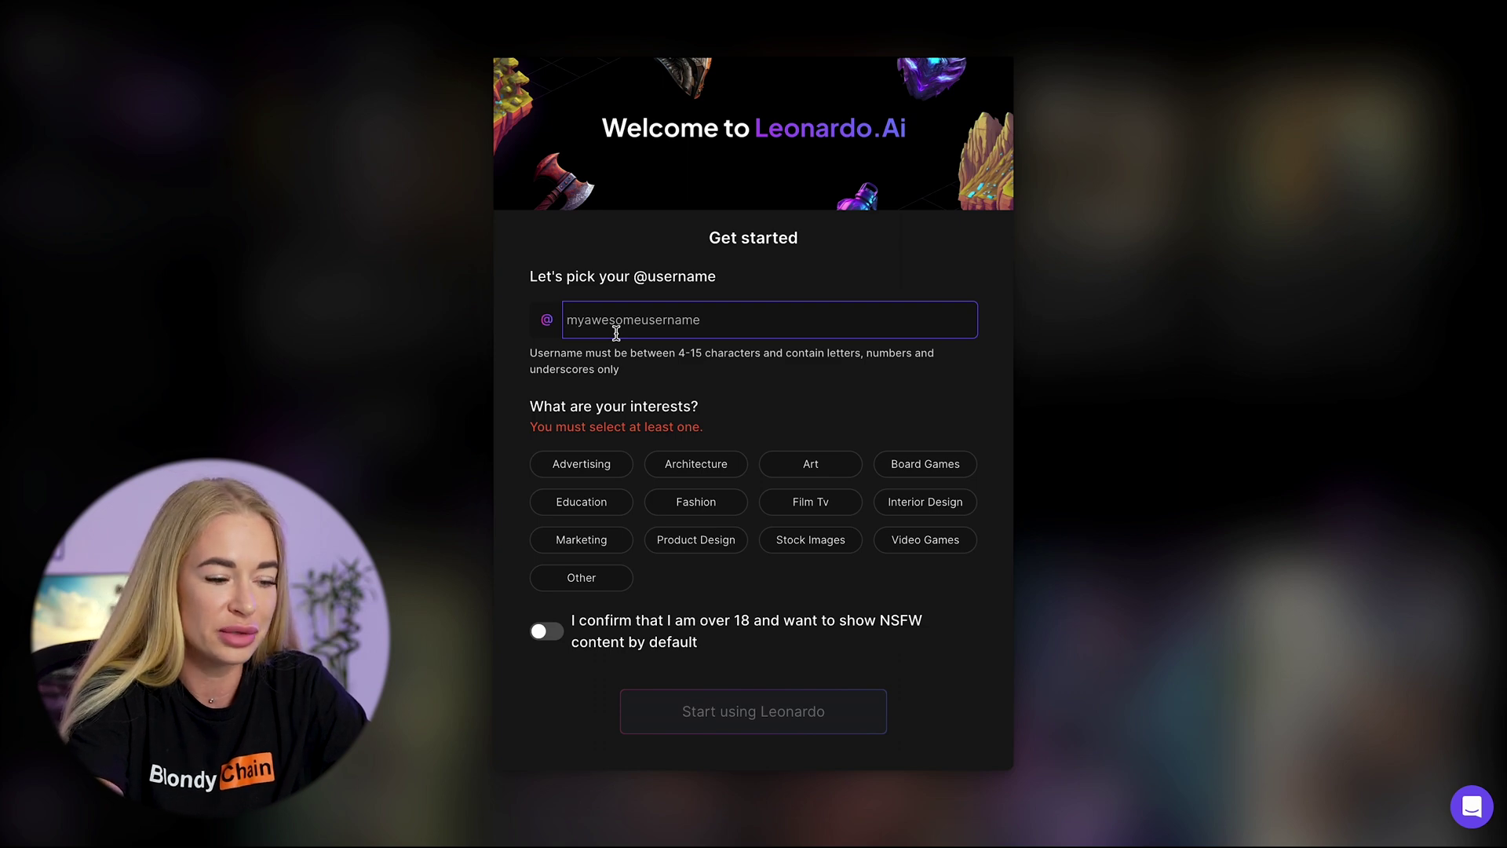
text(blond)
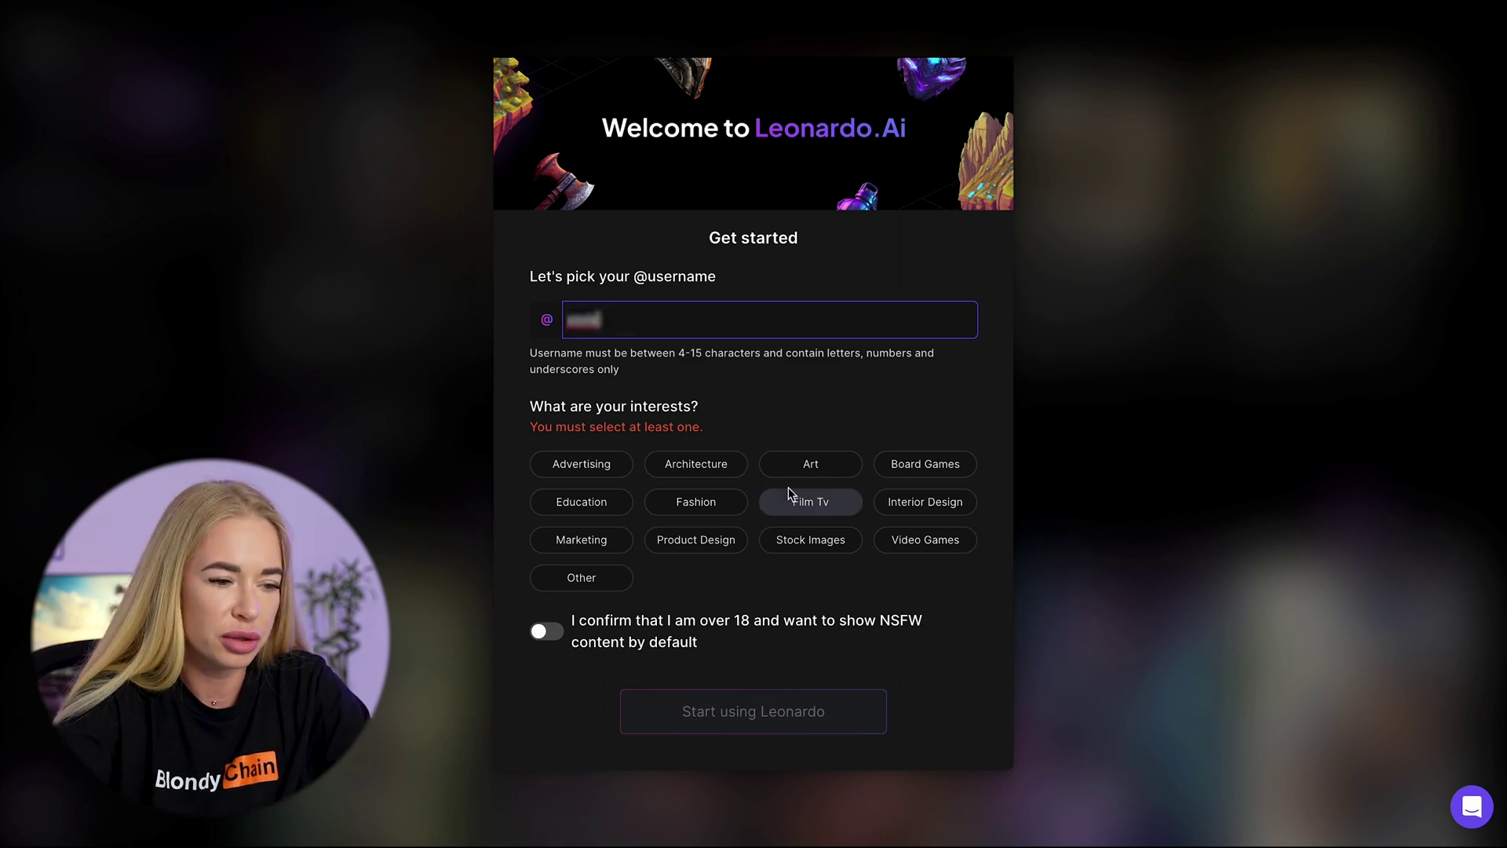
click(561, 556)
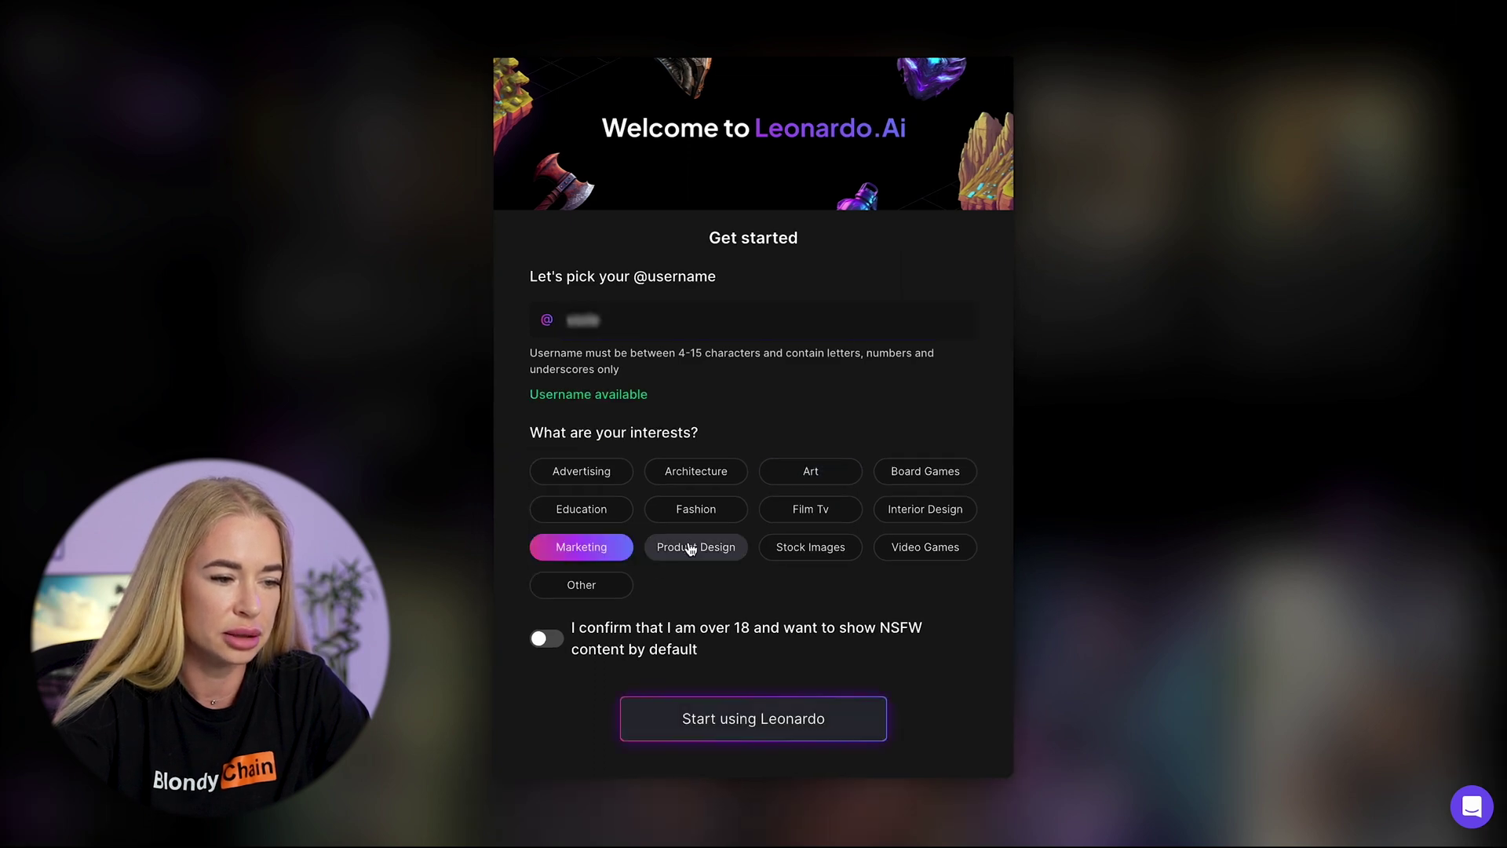
click(690, 550)
click(546, 638)
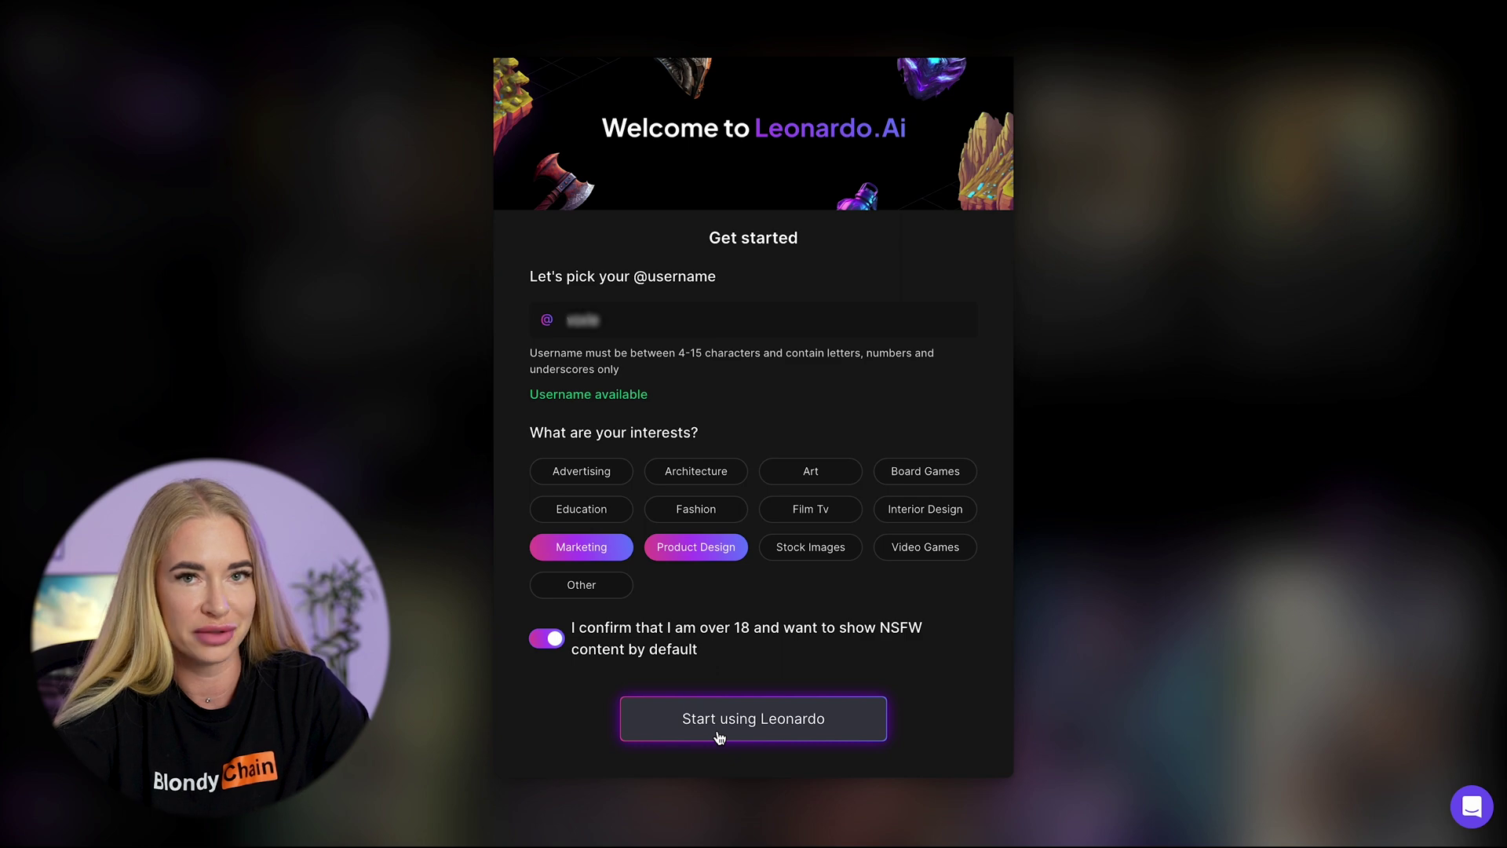
click(719, 736)
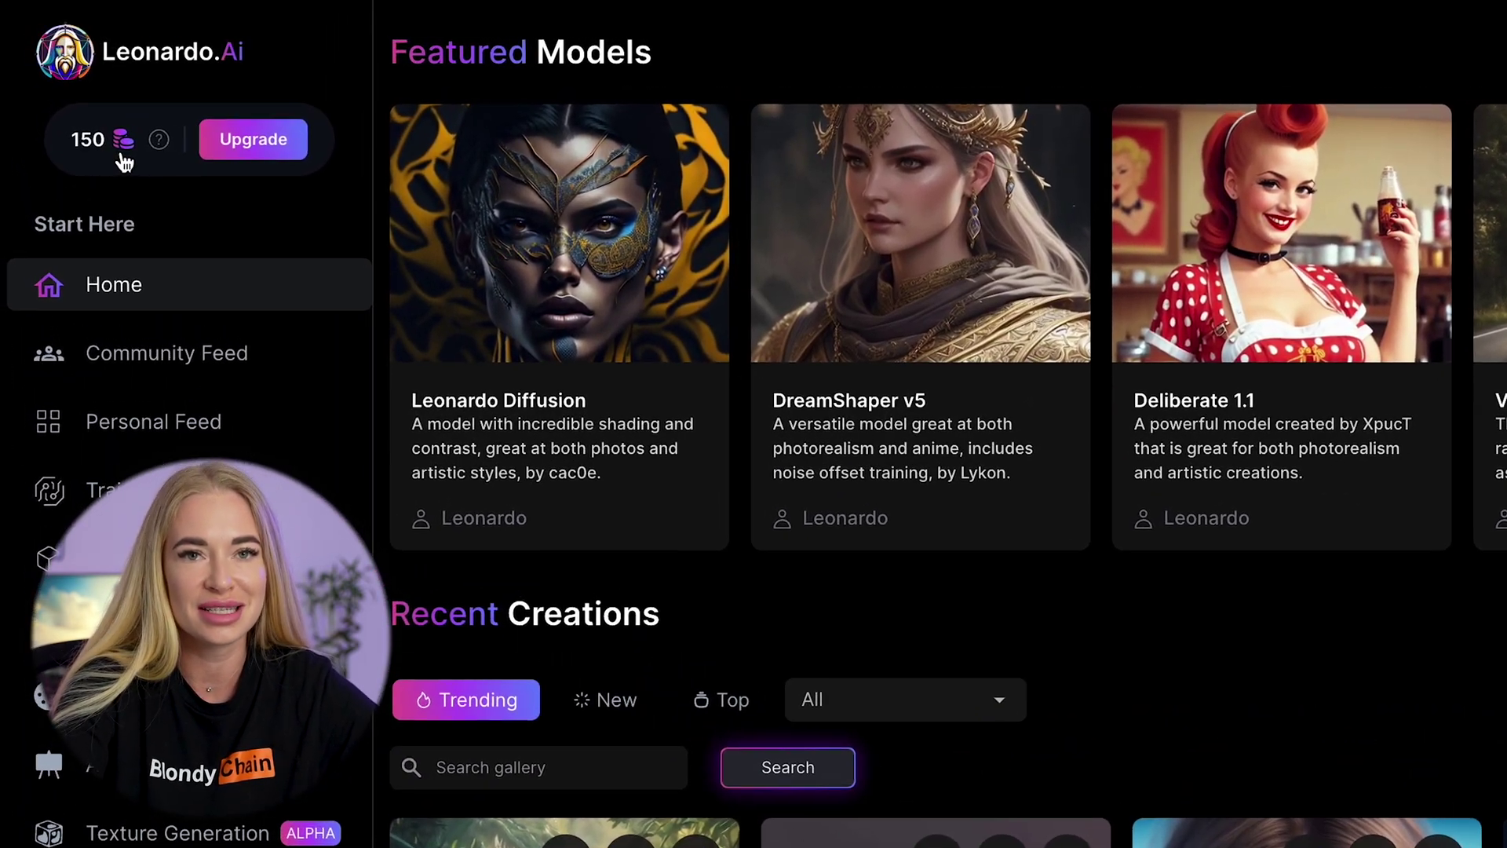
Step: Open the subscription plans and examine the Apprentice plan's price, monthly generations and background removals
mouse_move(155, 139)
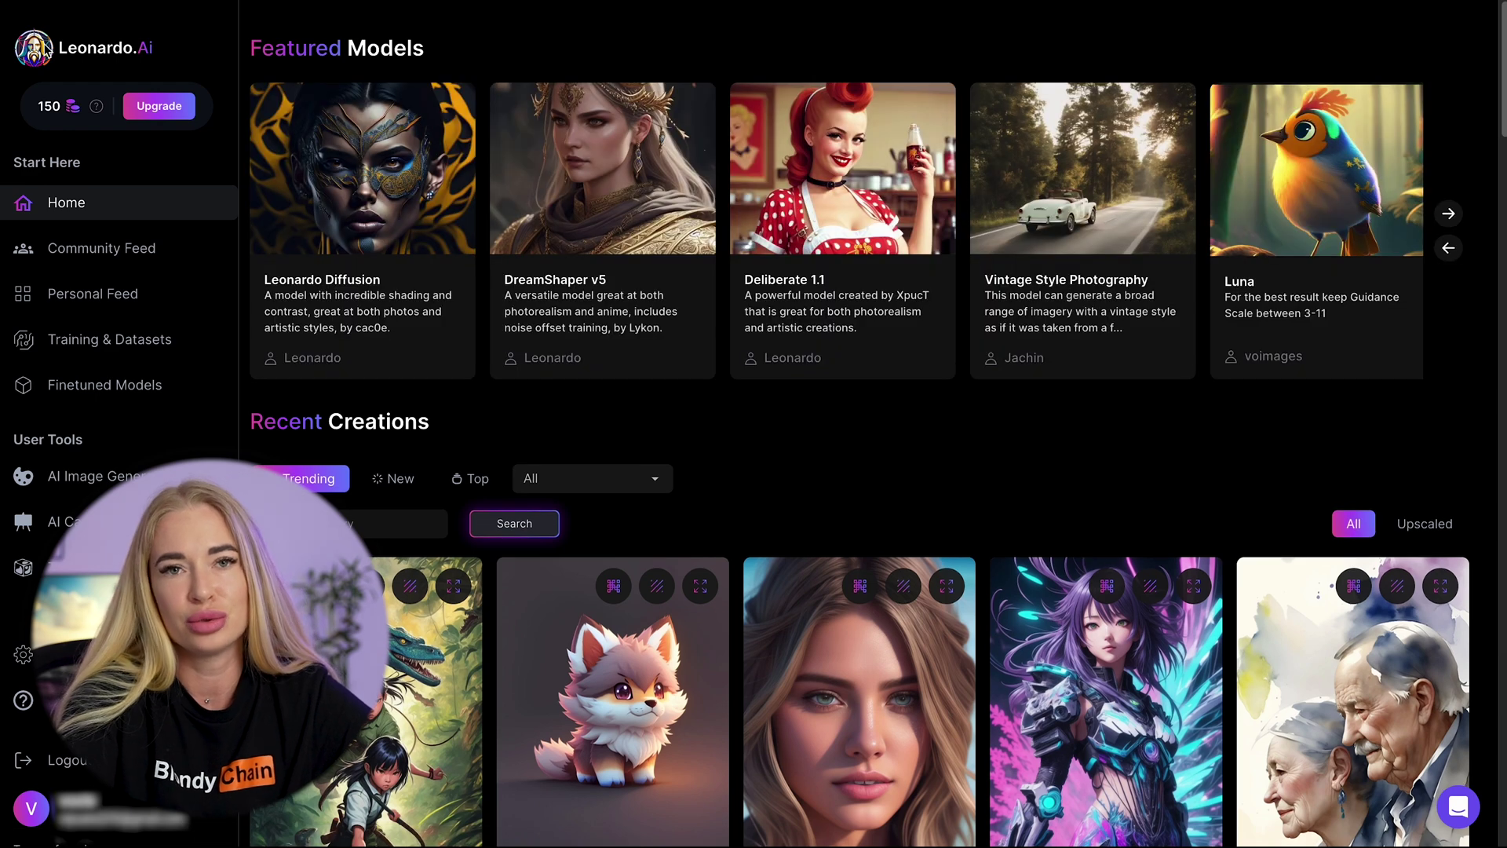
click(159, 105)
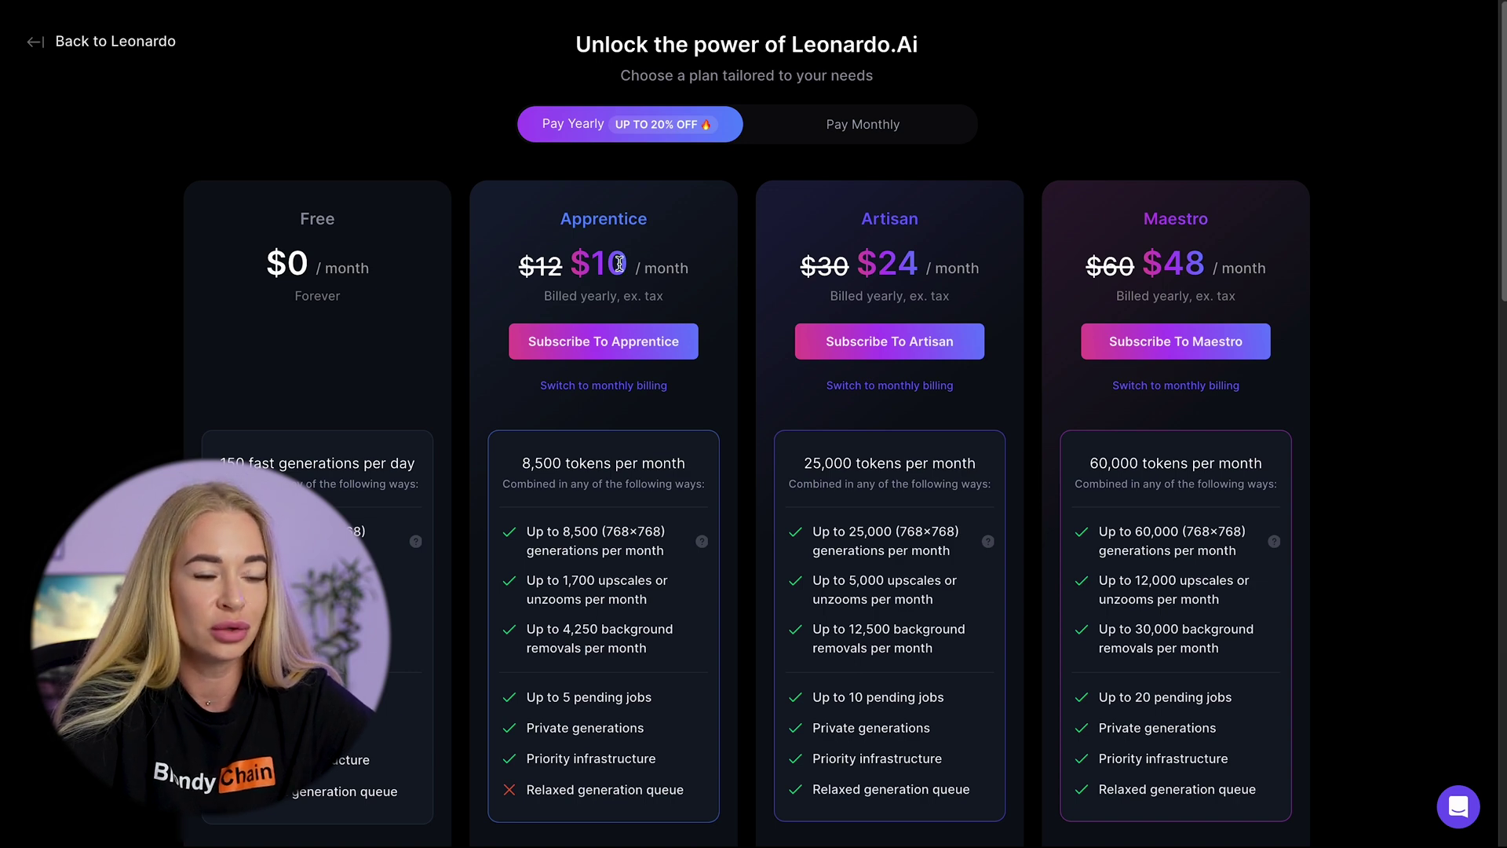
scroll(585, 271, down, 1)
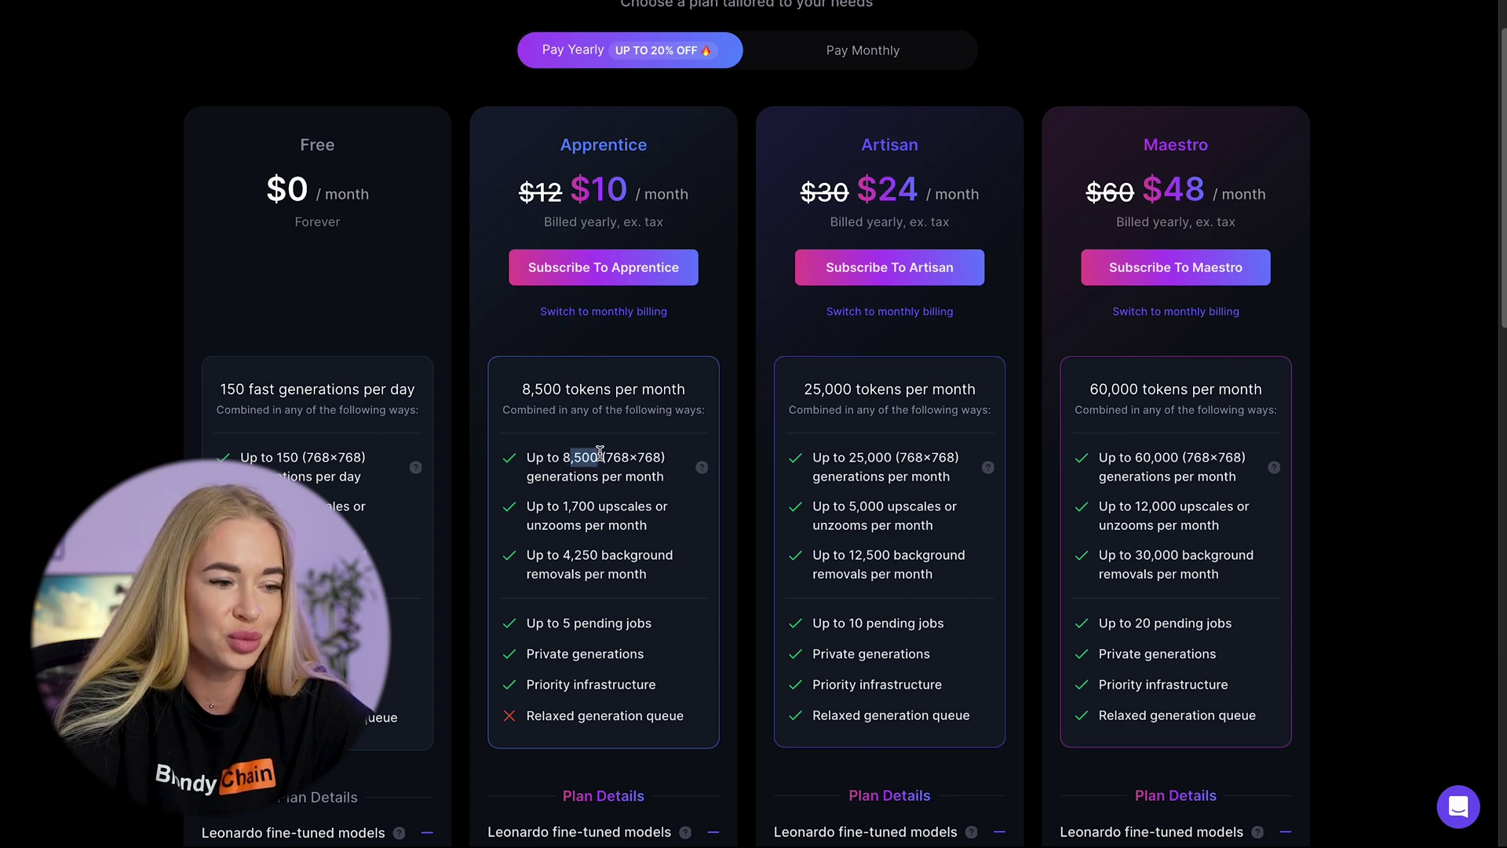
drag(526, 554, 582, 554)
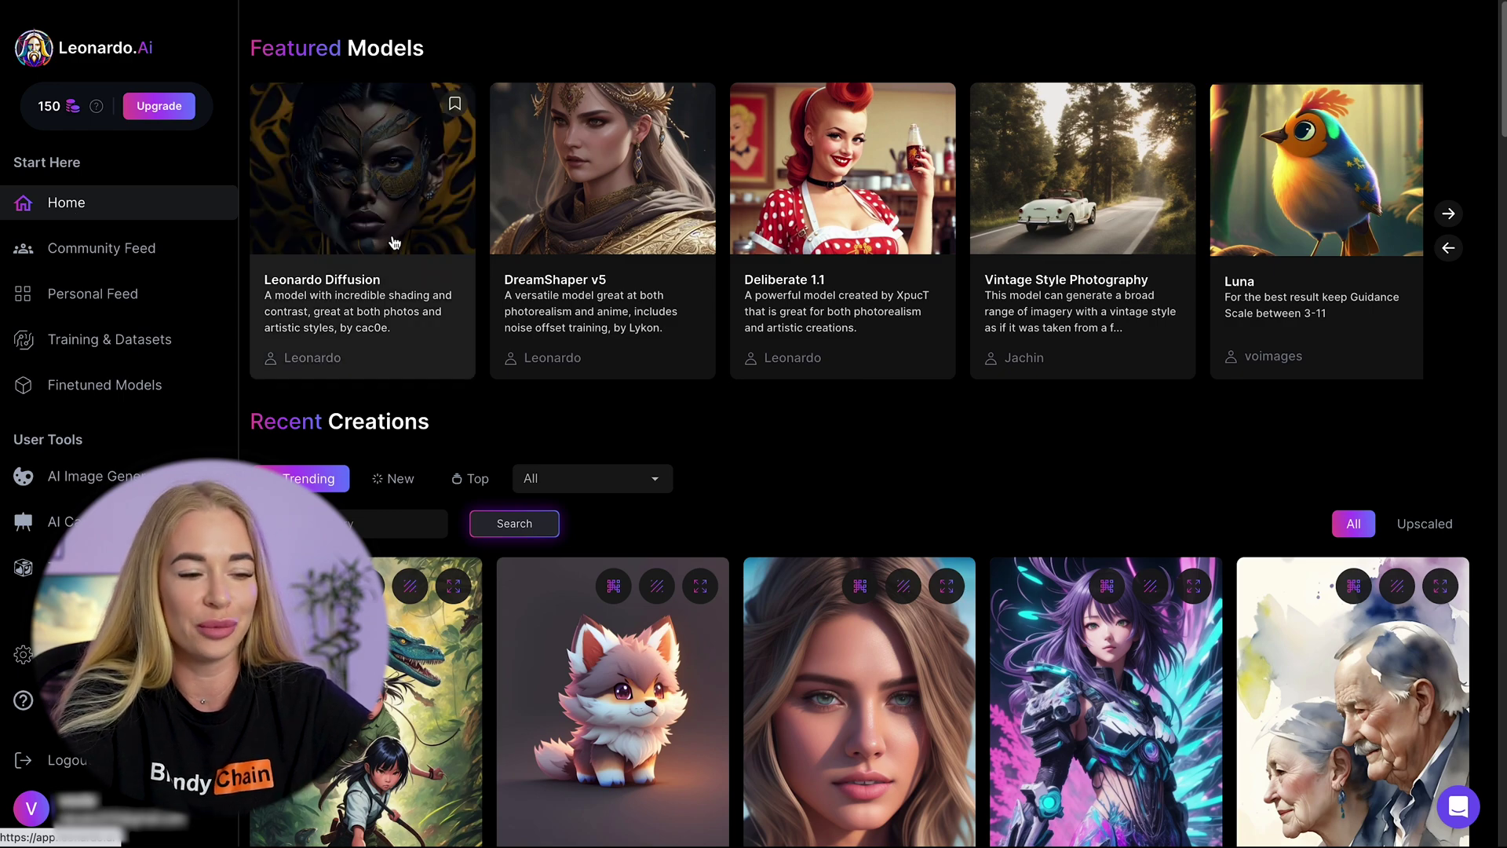
Step: Browse the trending images under Recent Creations on the app's home page
scroll(389, 243, down, 10)
scroll(594, 401, down, 6)
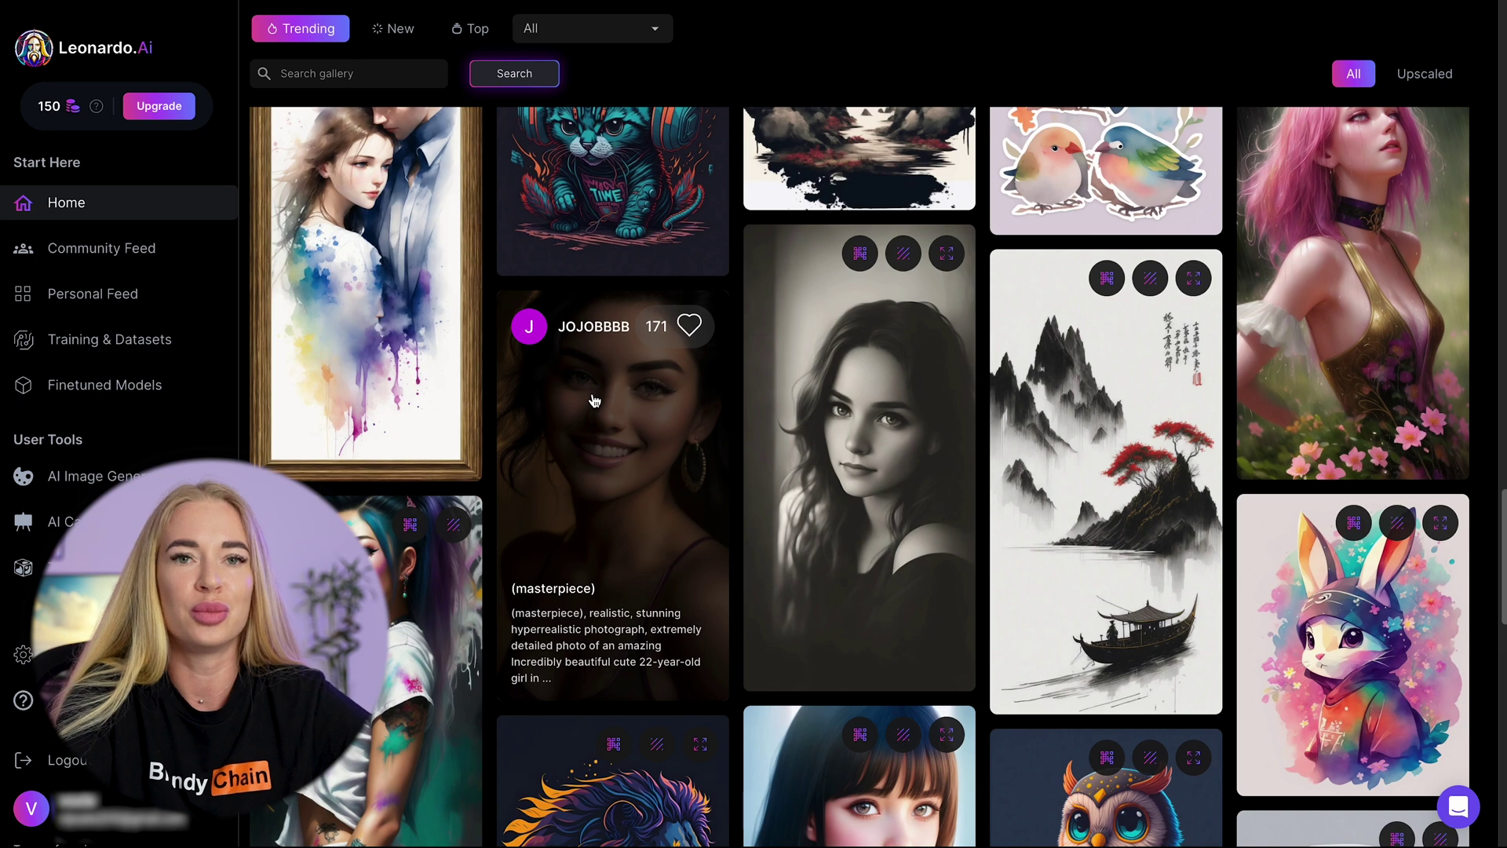
scroll(800, 375, down, 2)
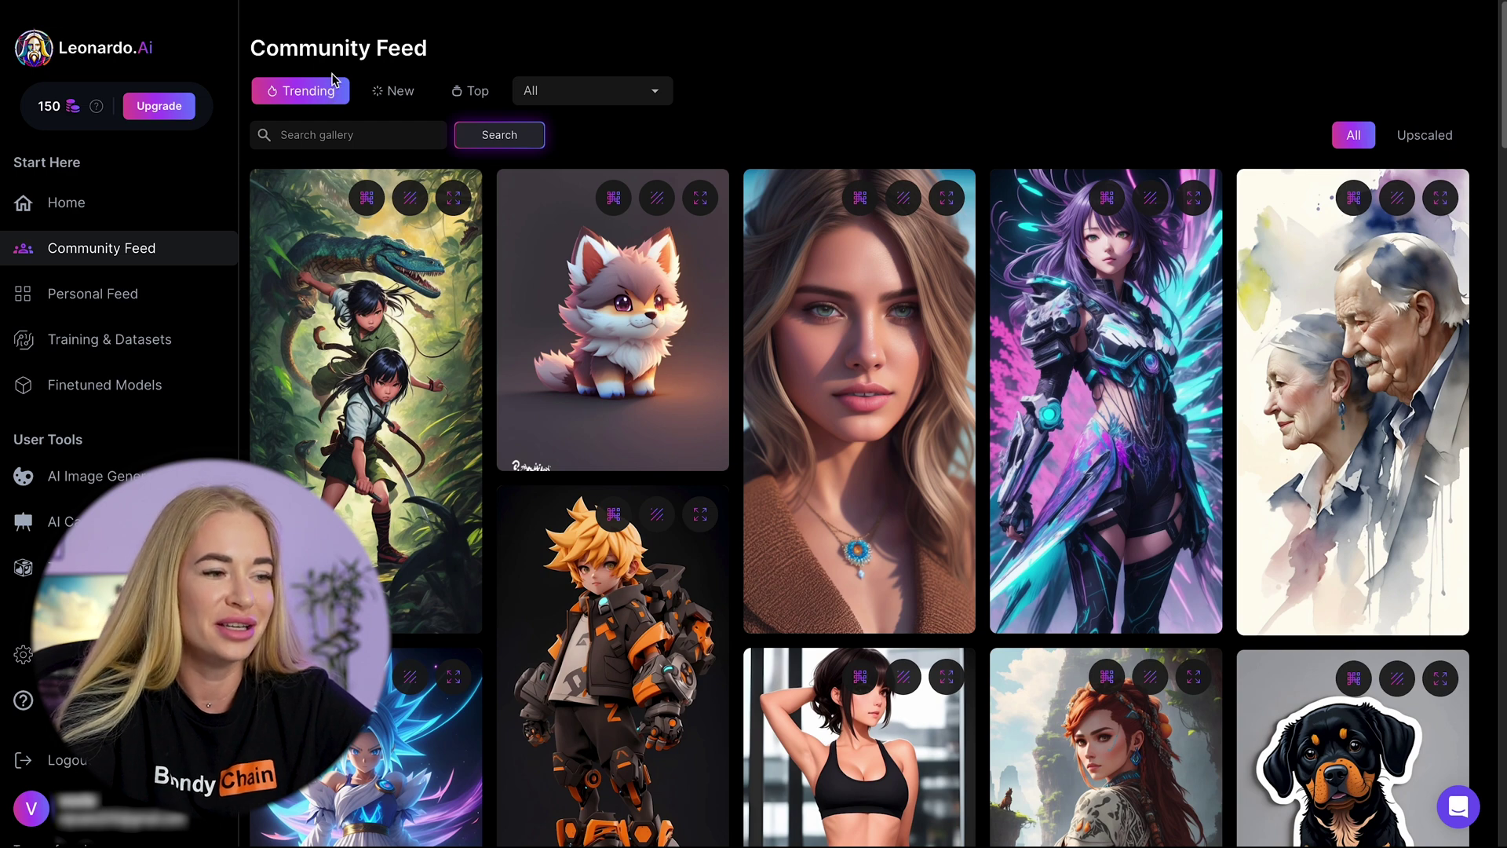
Step: Show the newest Community Feed images and open the young knight artwork
click(383, 100)
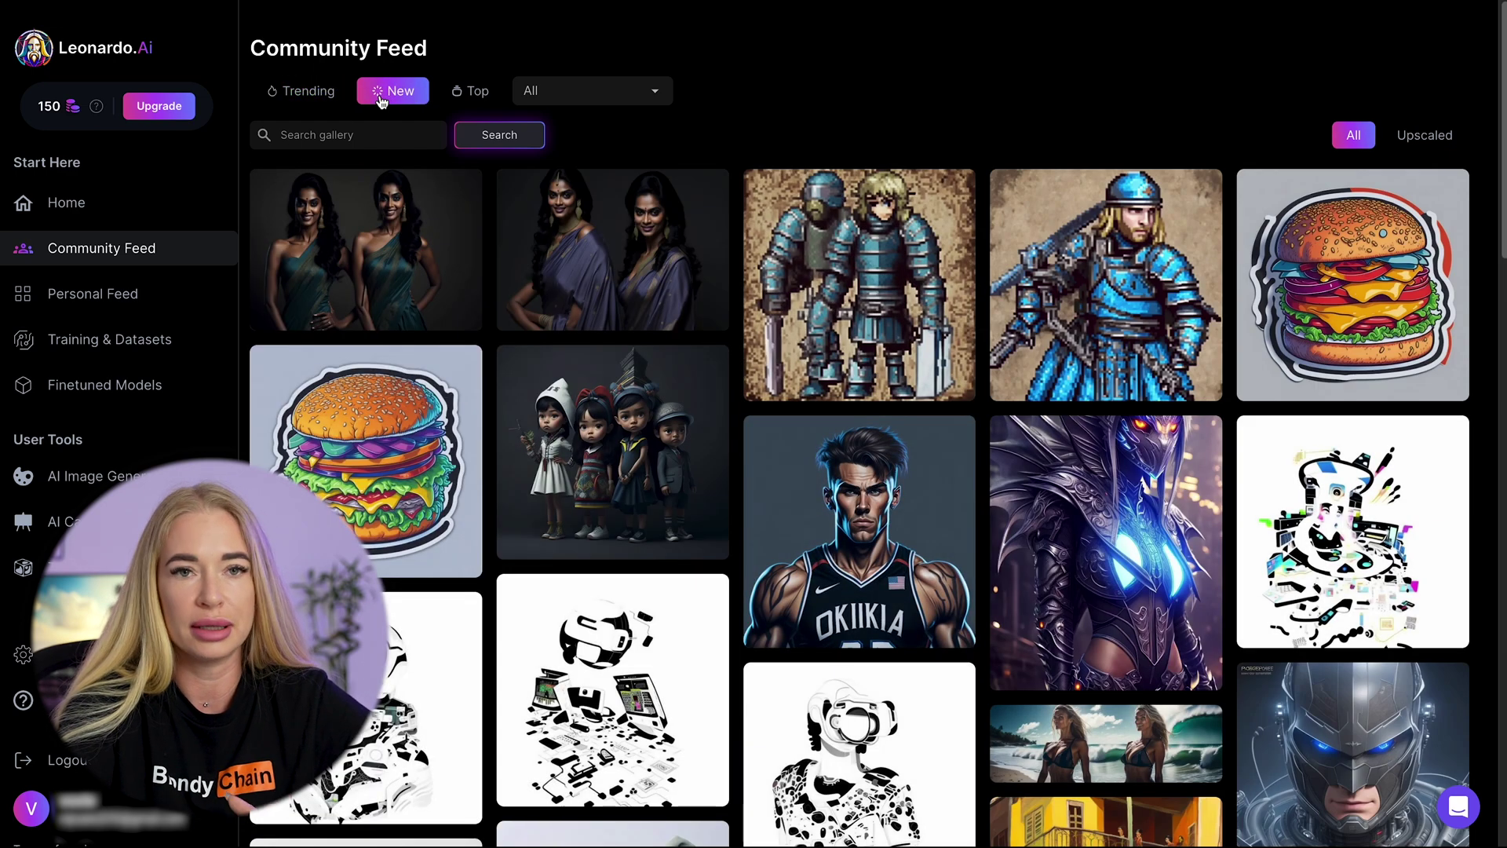
mouse_move(882, 281)
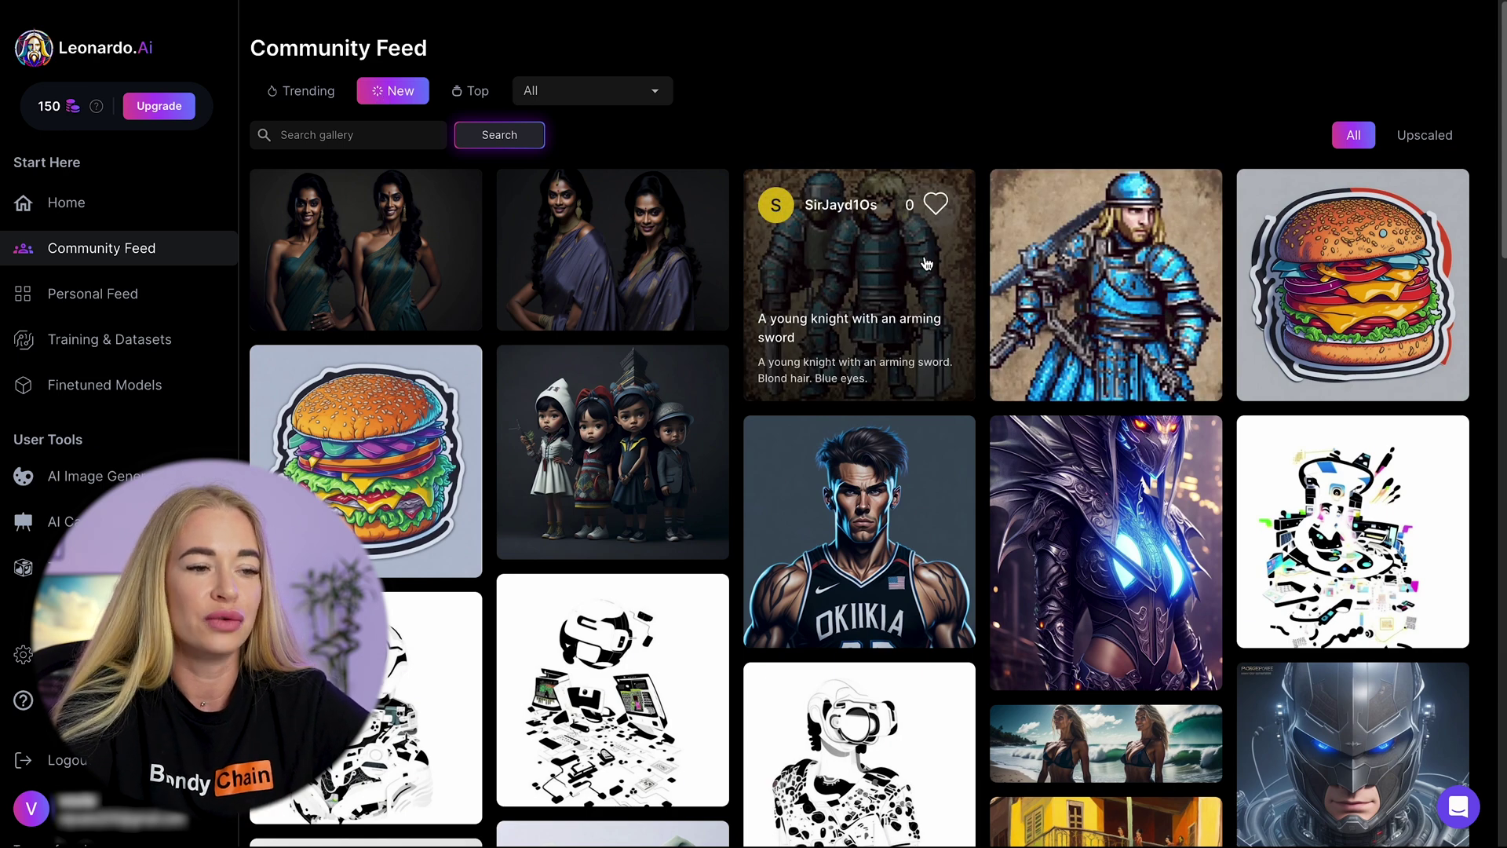
click(926, 264)
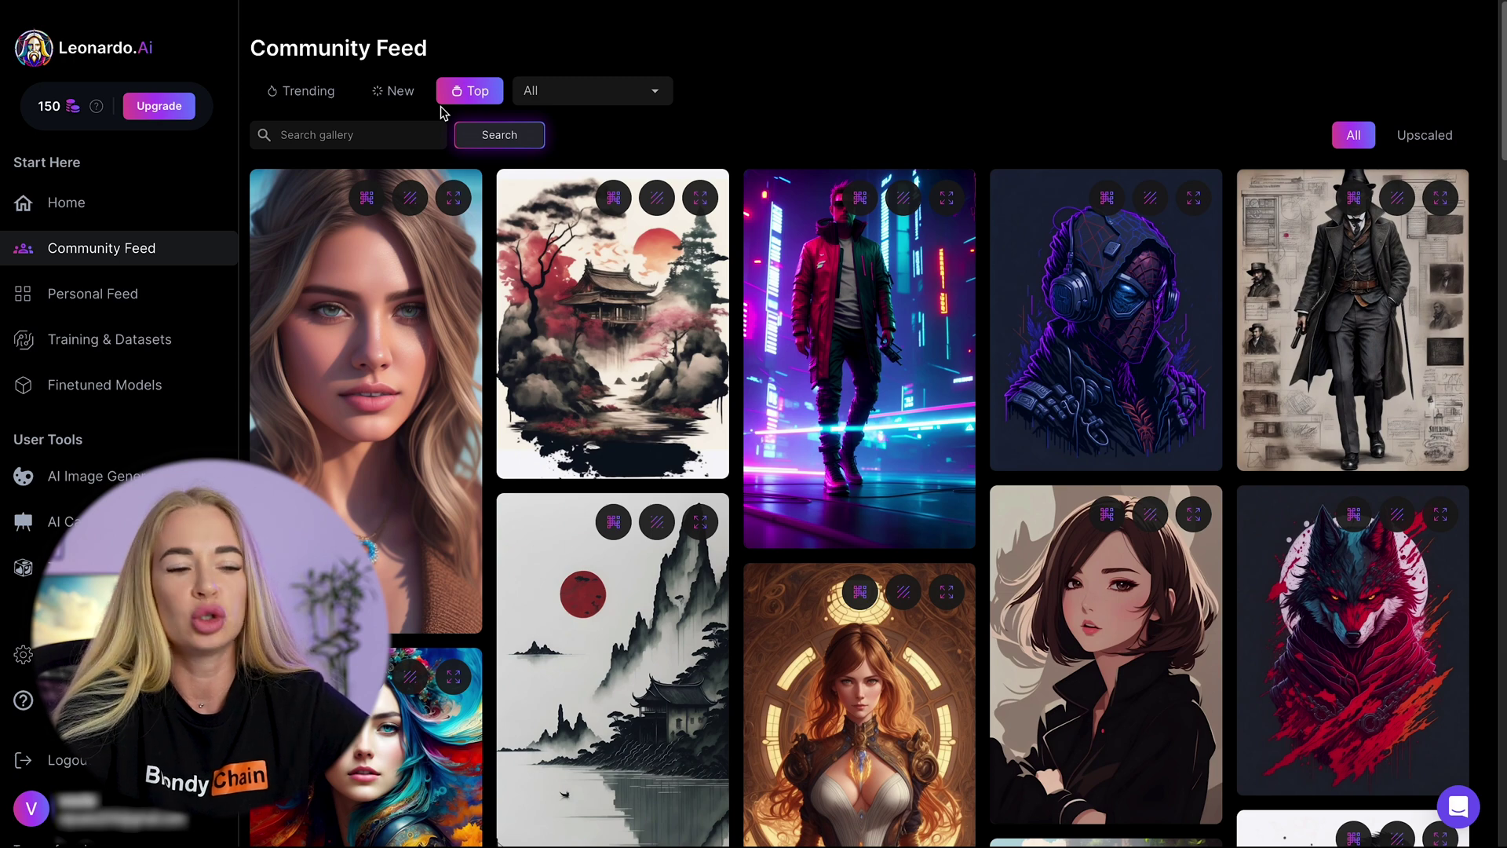
Step: Like the Asia landscape image among the top Community Feed images
mouse_move(609, 346)
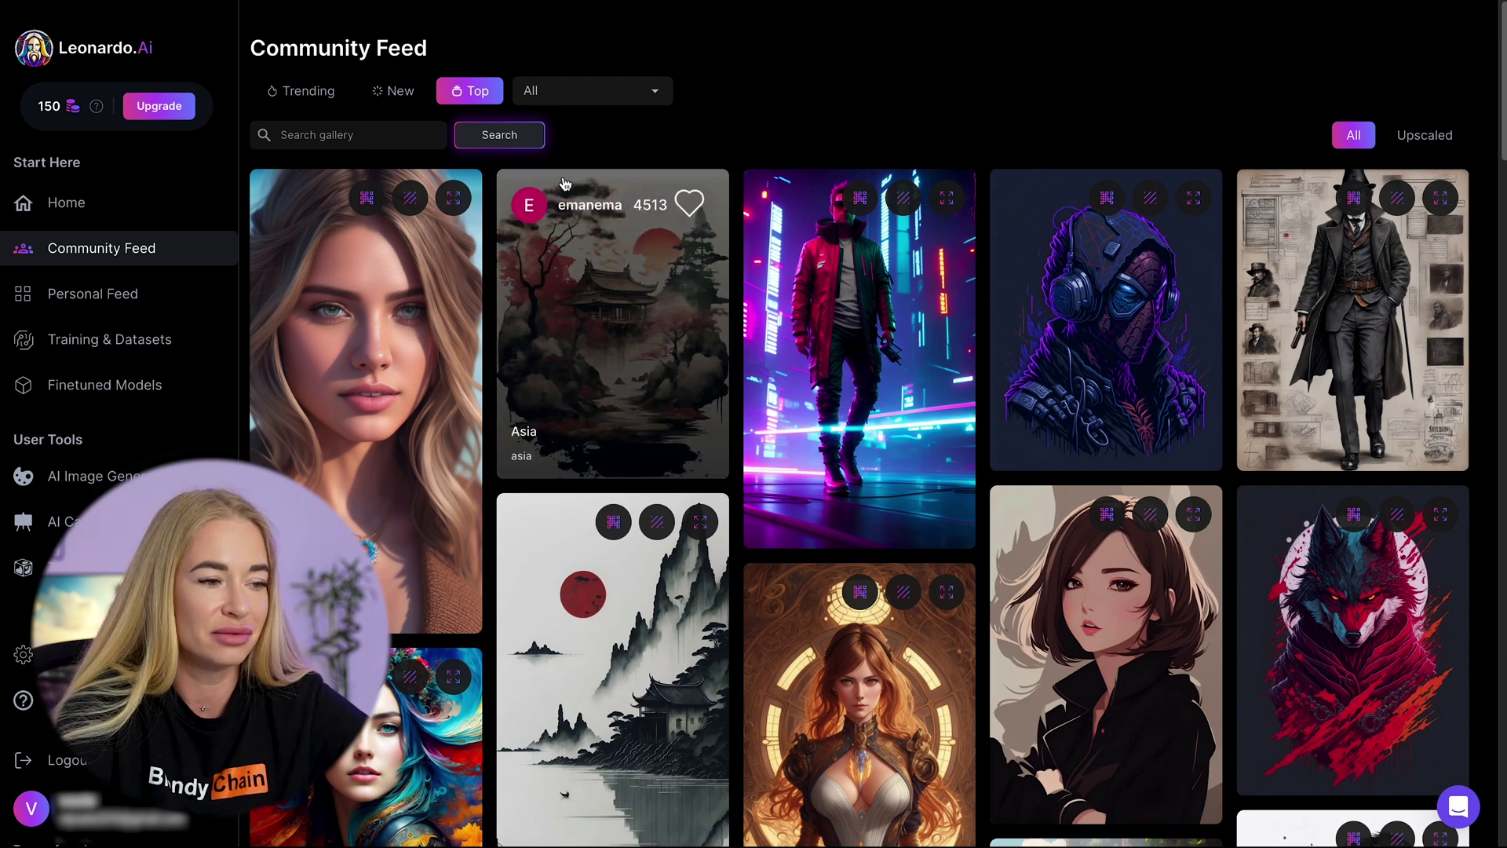
click(689, 203)
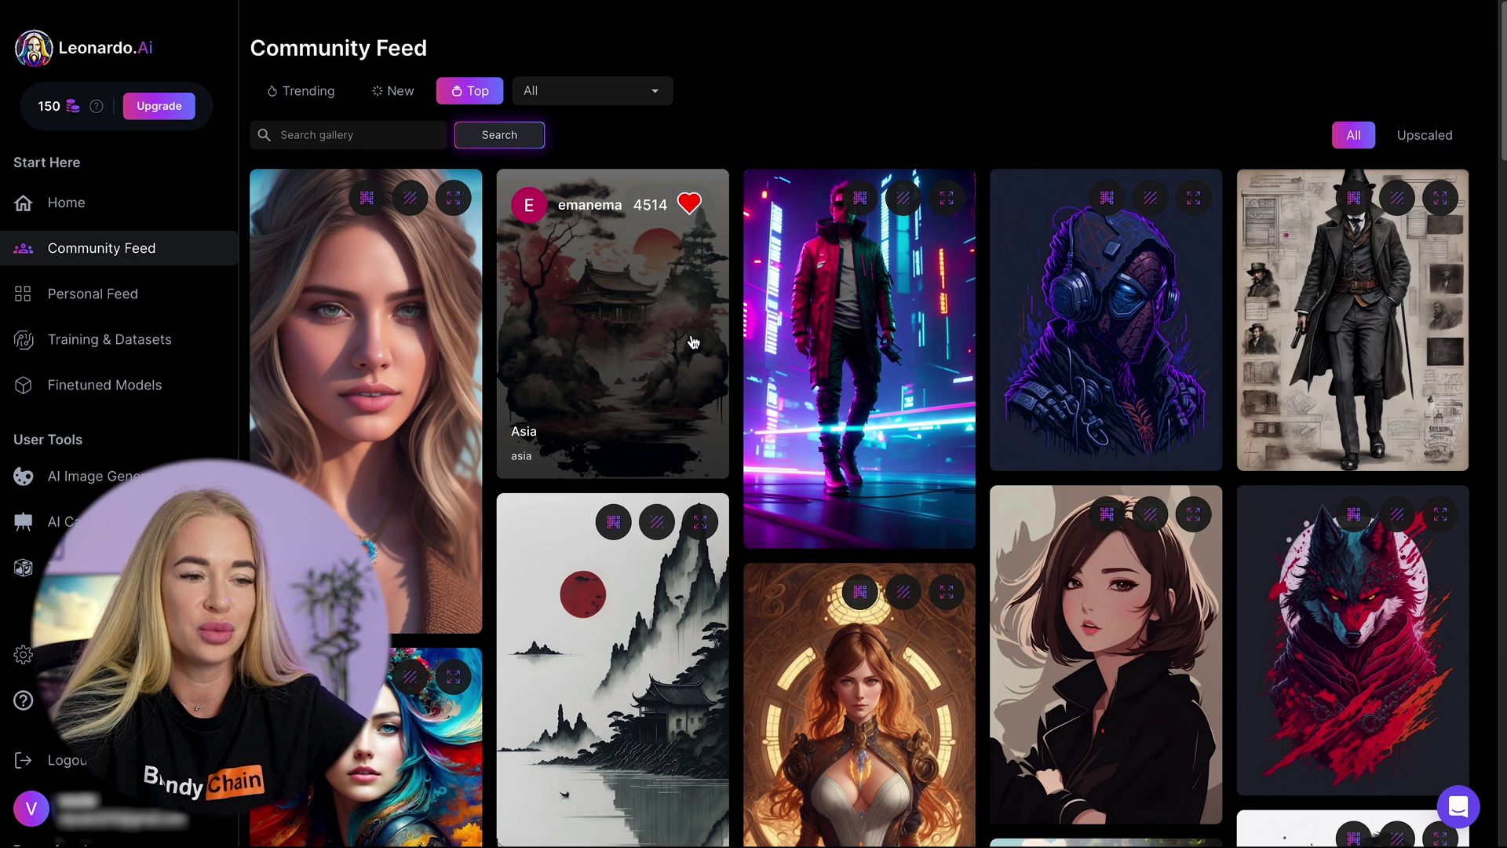
Step: View the Personal Feed and the Finetuned Models library
click(196, 293)
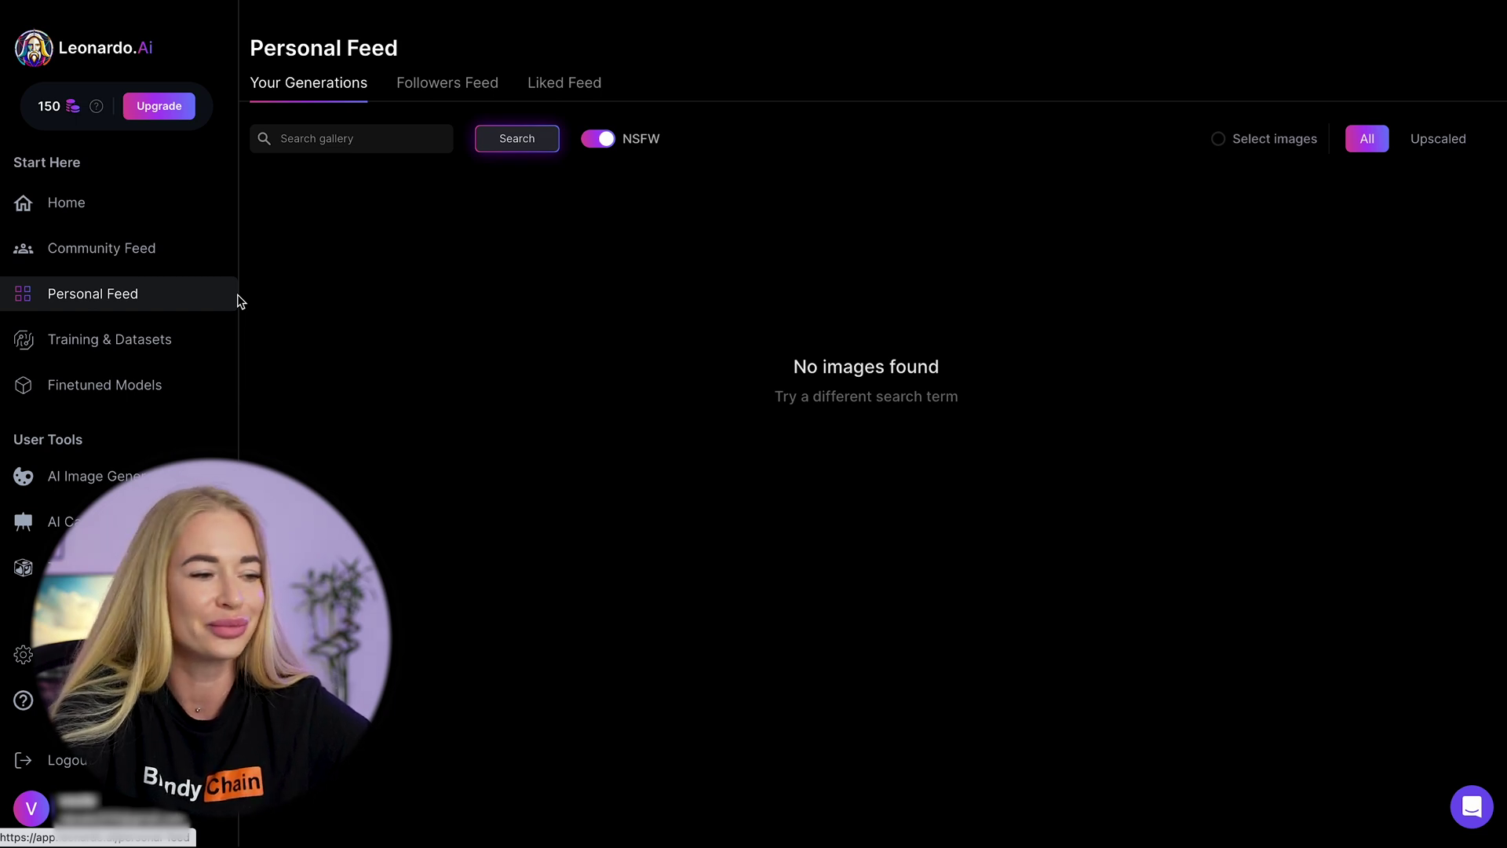
click(87, 385)
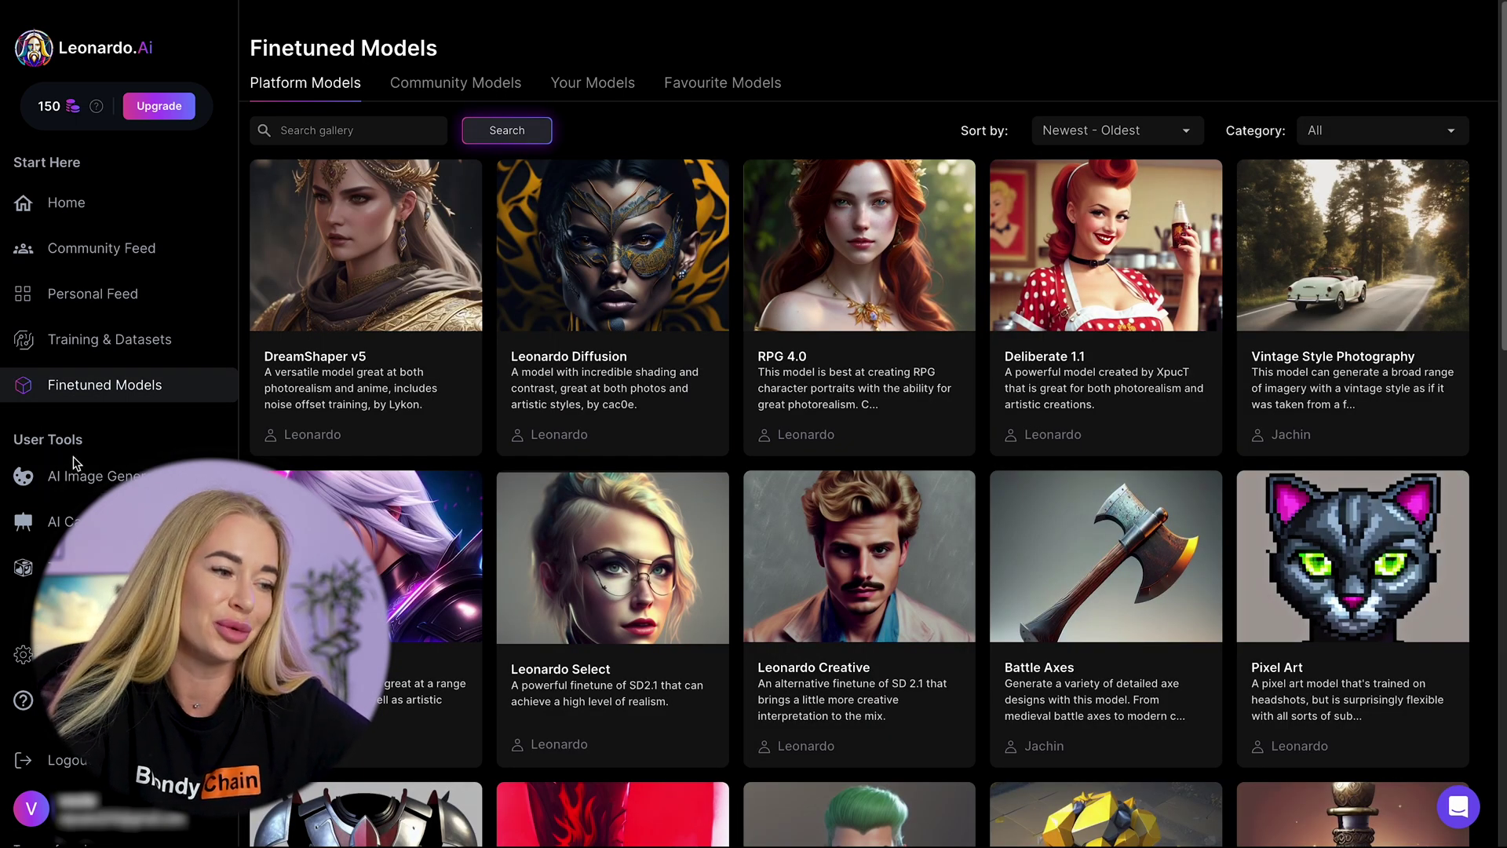
Step: Open AI Image Generation and enter the prompt "black and white cat captan flying on boing from Indonesia, realistic, 4K, natural"
click(106, 493)
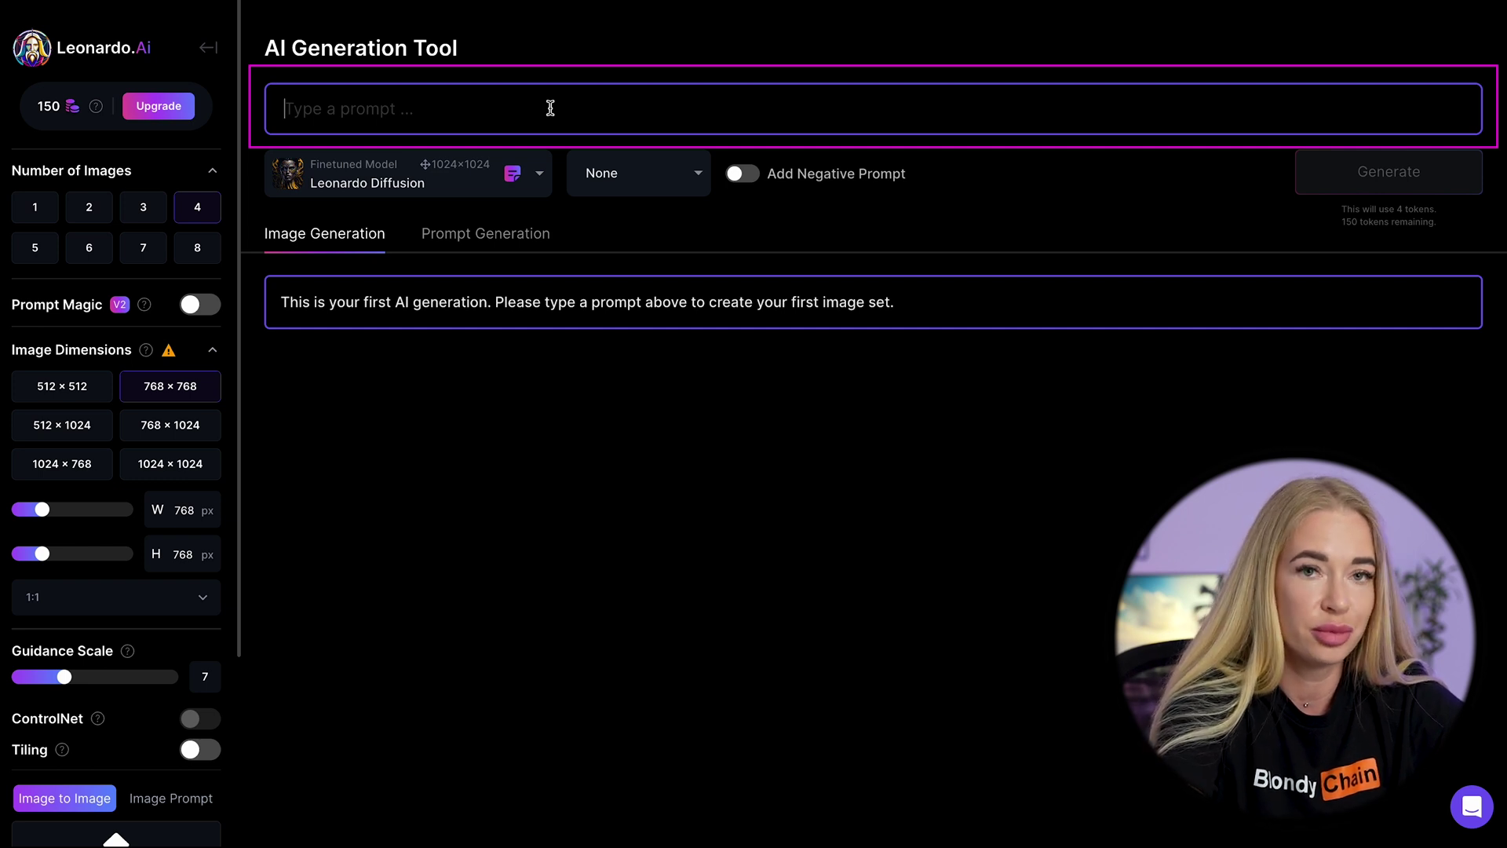
text(black and white cat captan flying on boing from Indonesia, realistic, 4K, natural)
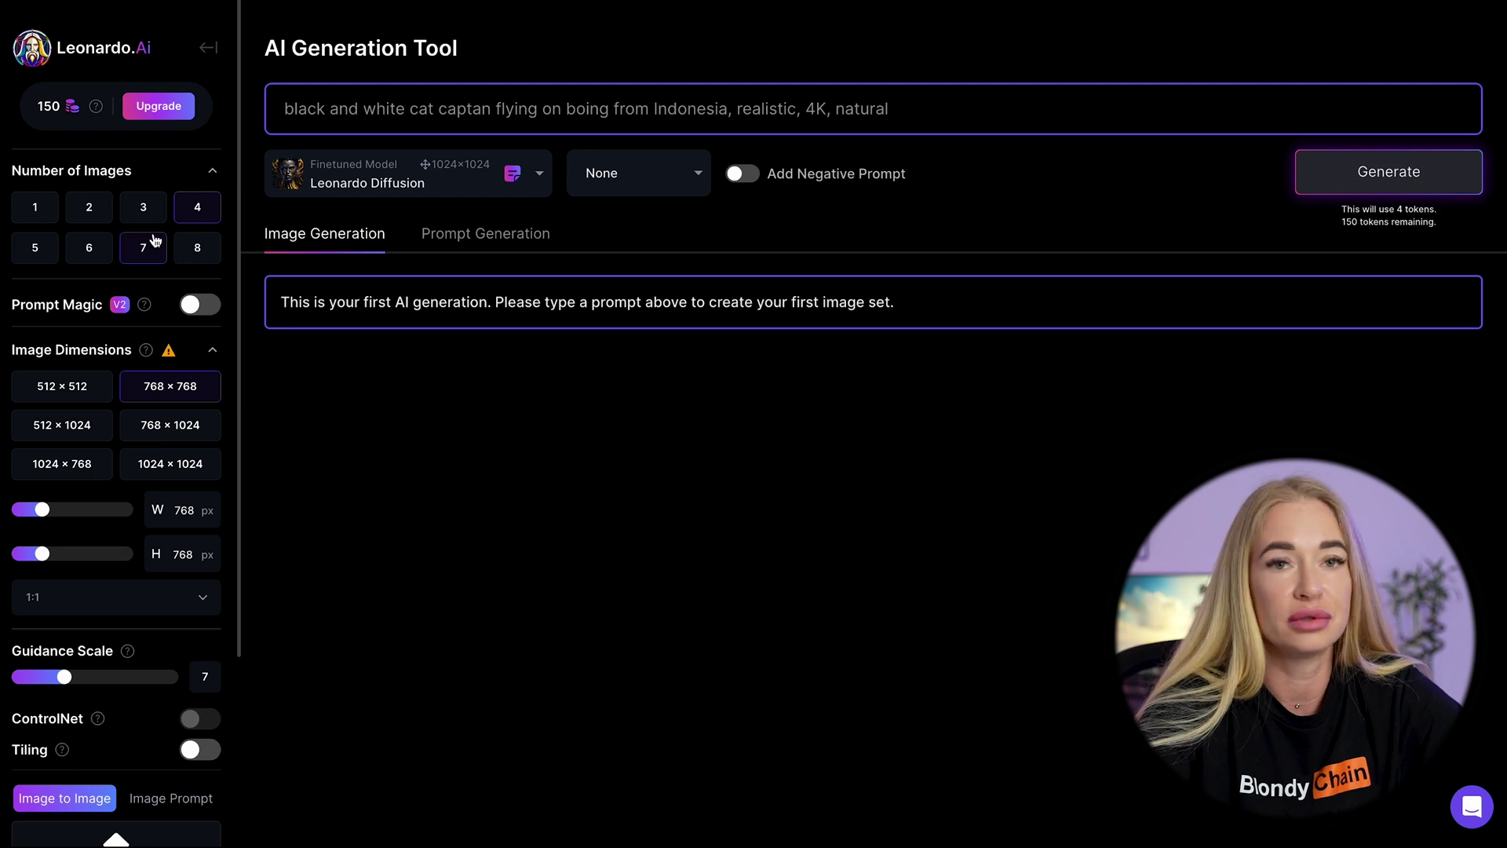
Step: Set the number of images to generate to 6
click(98, 181)
click(98, 181)
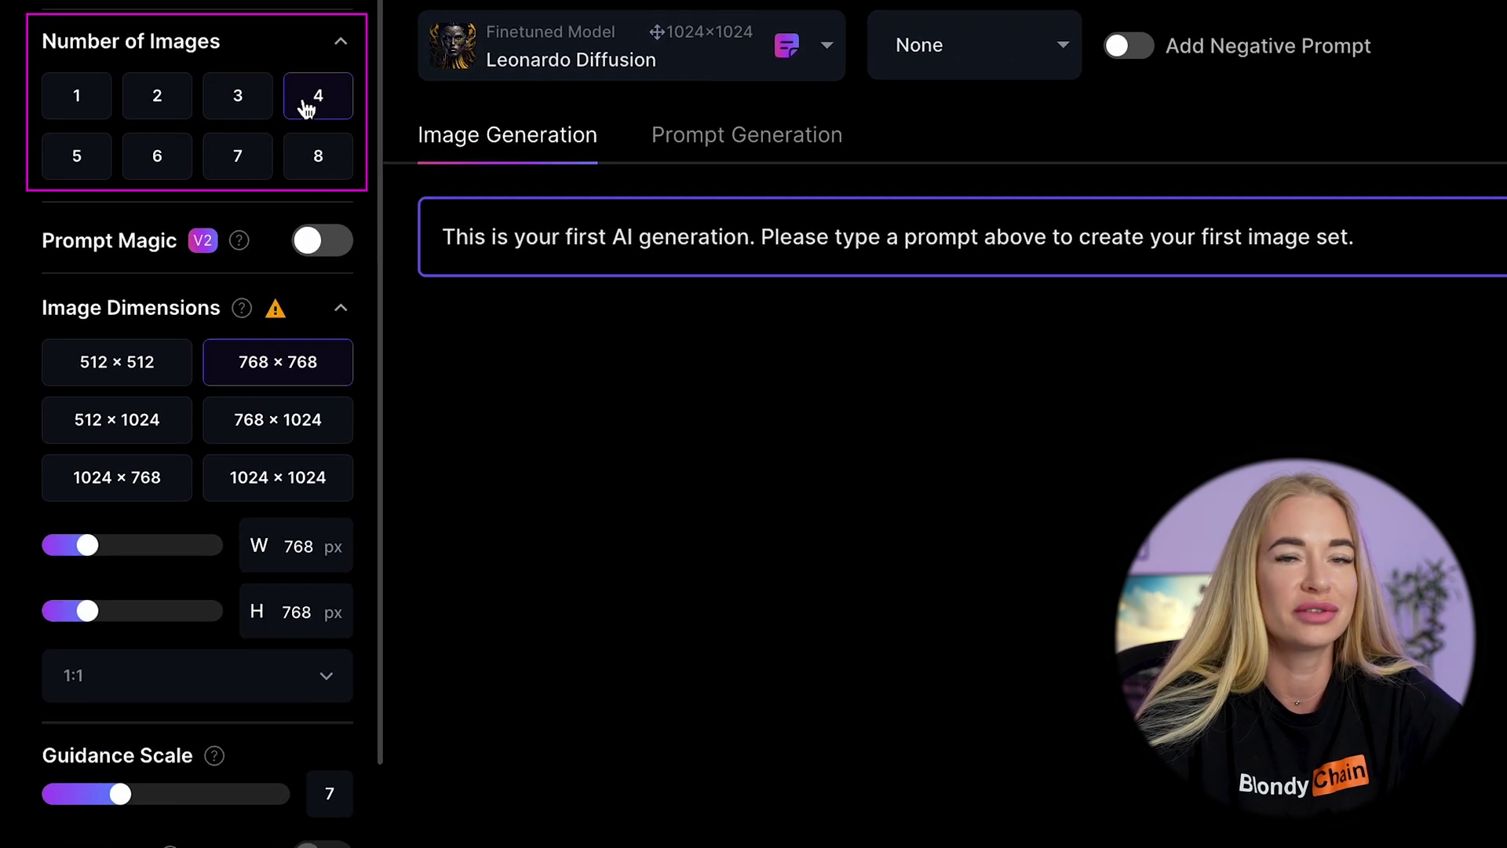
click(94, 98)
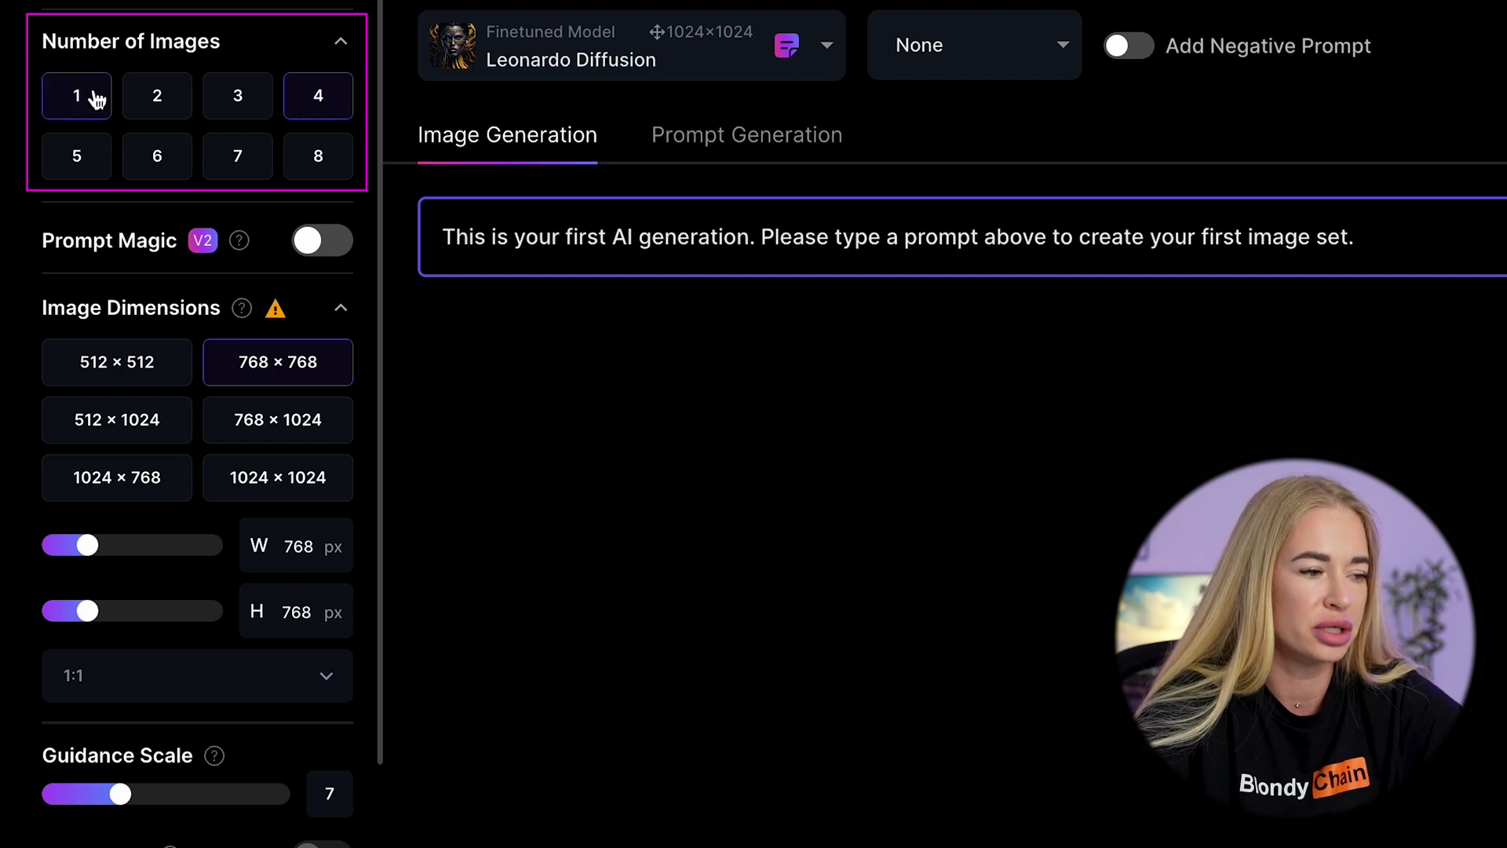
click(306, 175)
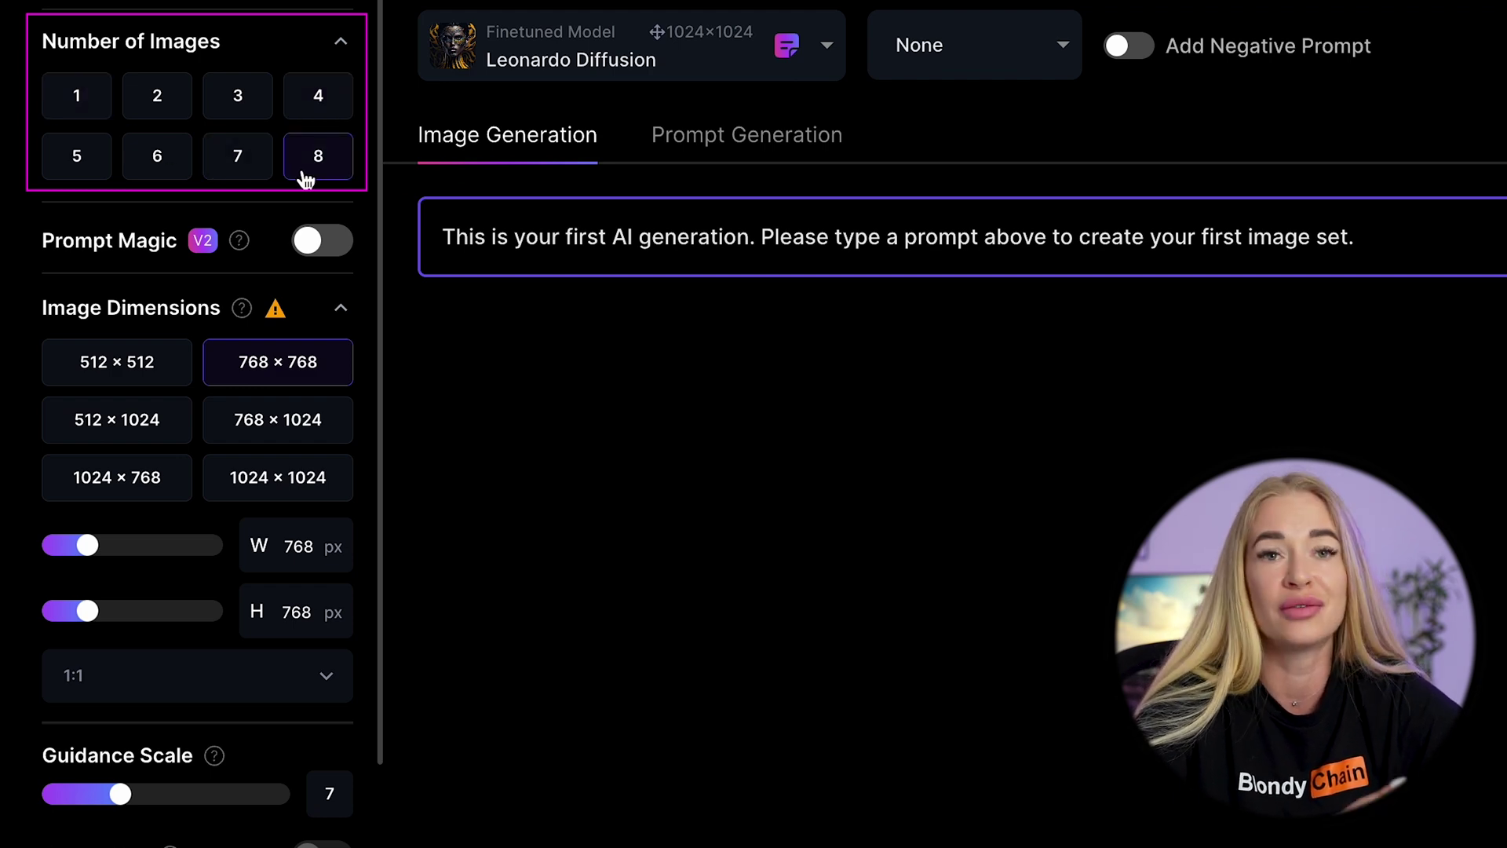
click(146, 171)
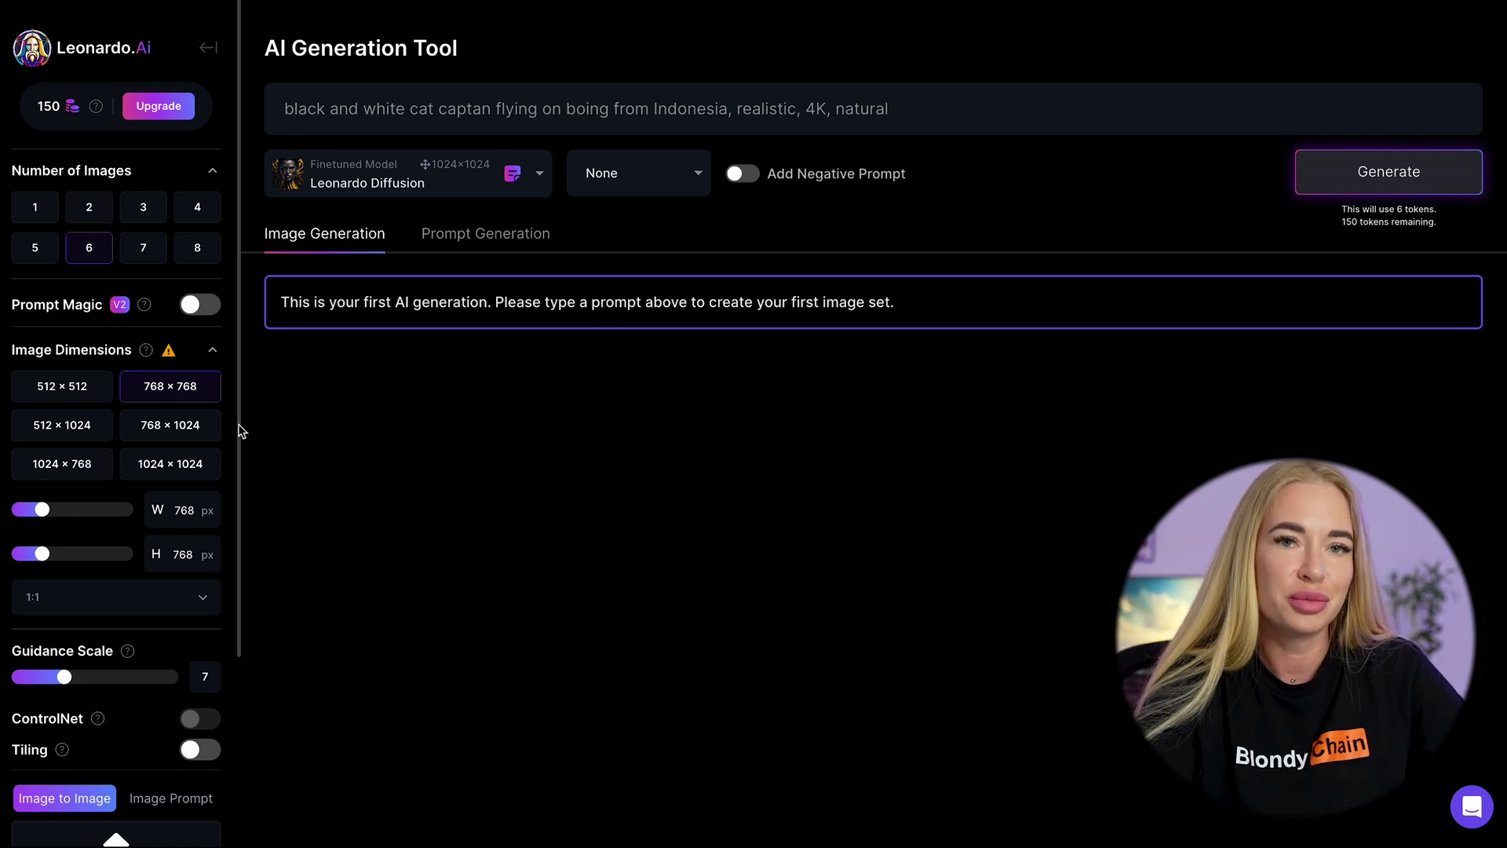
Step: Set the image dimensions to 1024 × 1024 and change the aspect ratio to 4:3
click(127, 473)
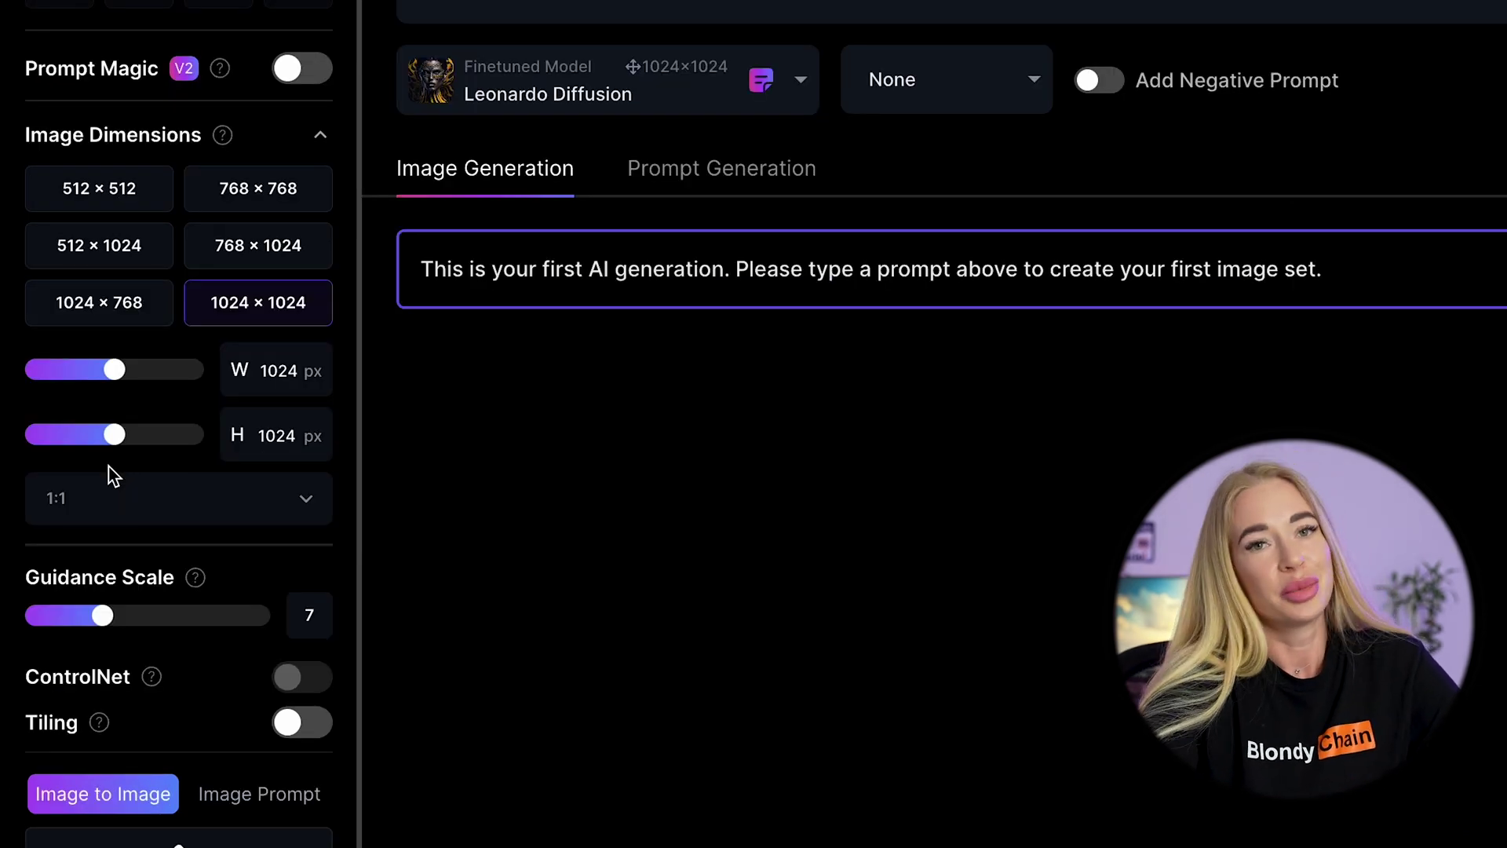
click(112, 497)
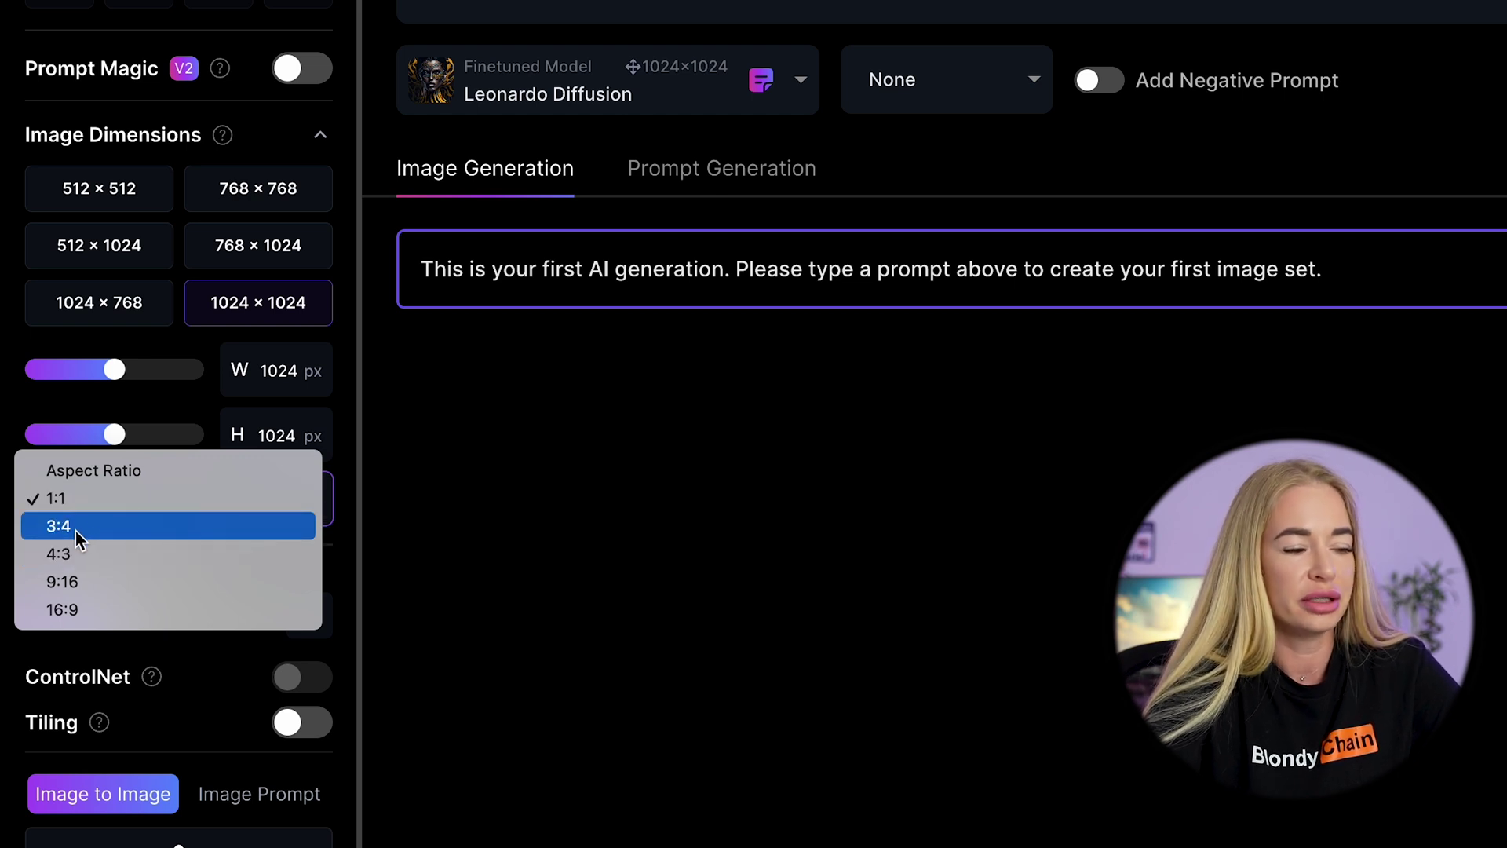
click(300, 507)
click(250, 497)
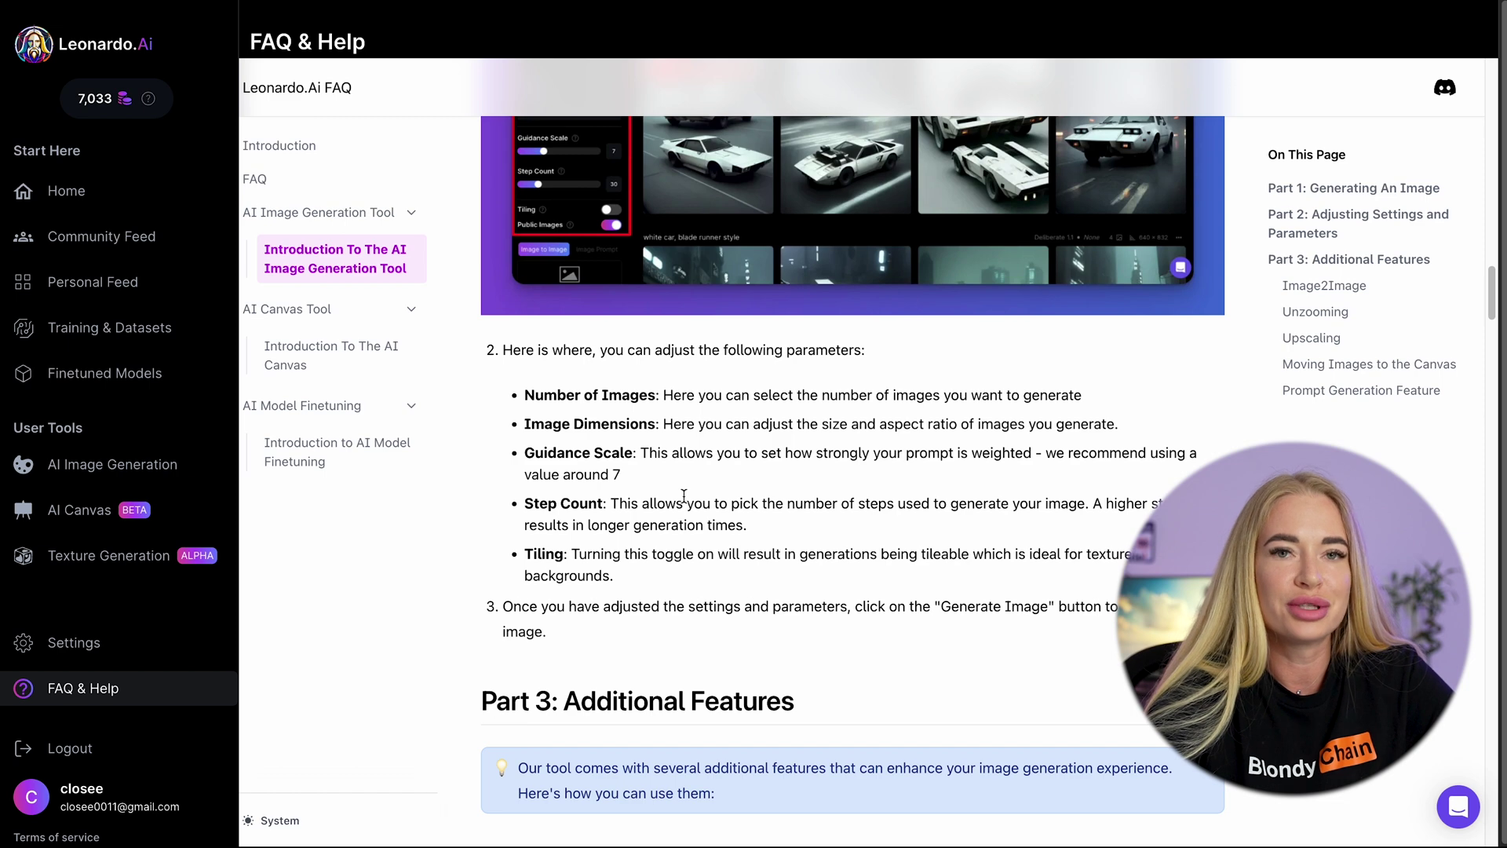
Step: Read the FAQ's recommendation for the Guidance Scale value
drag(623, 476, 566, 476)
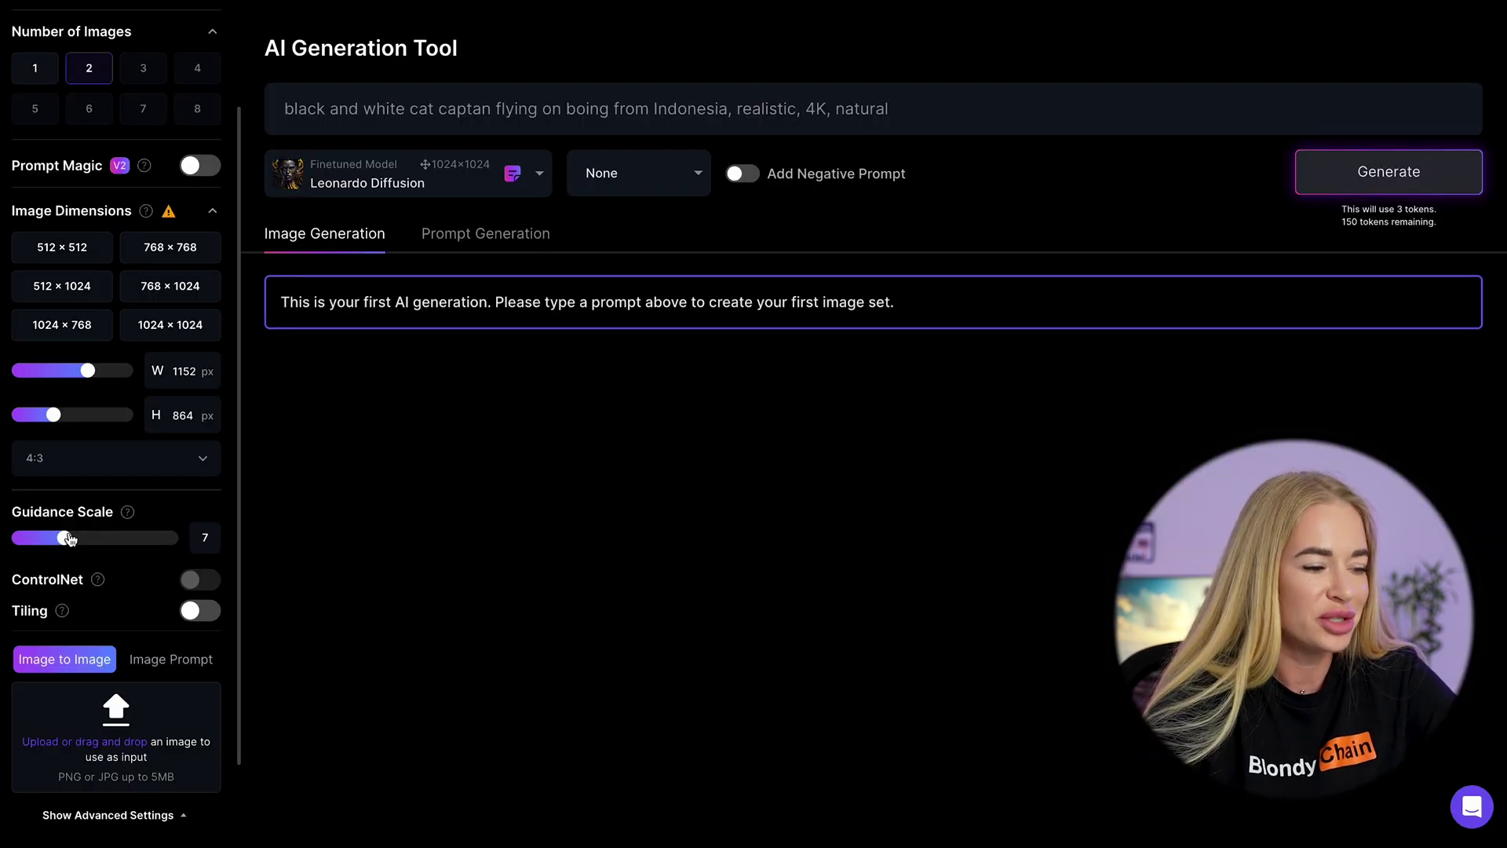
Step: Enable the negative prompt for the image generation
scroll(68, 539, down, 2)
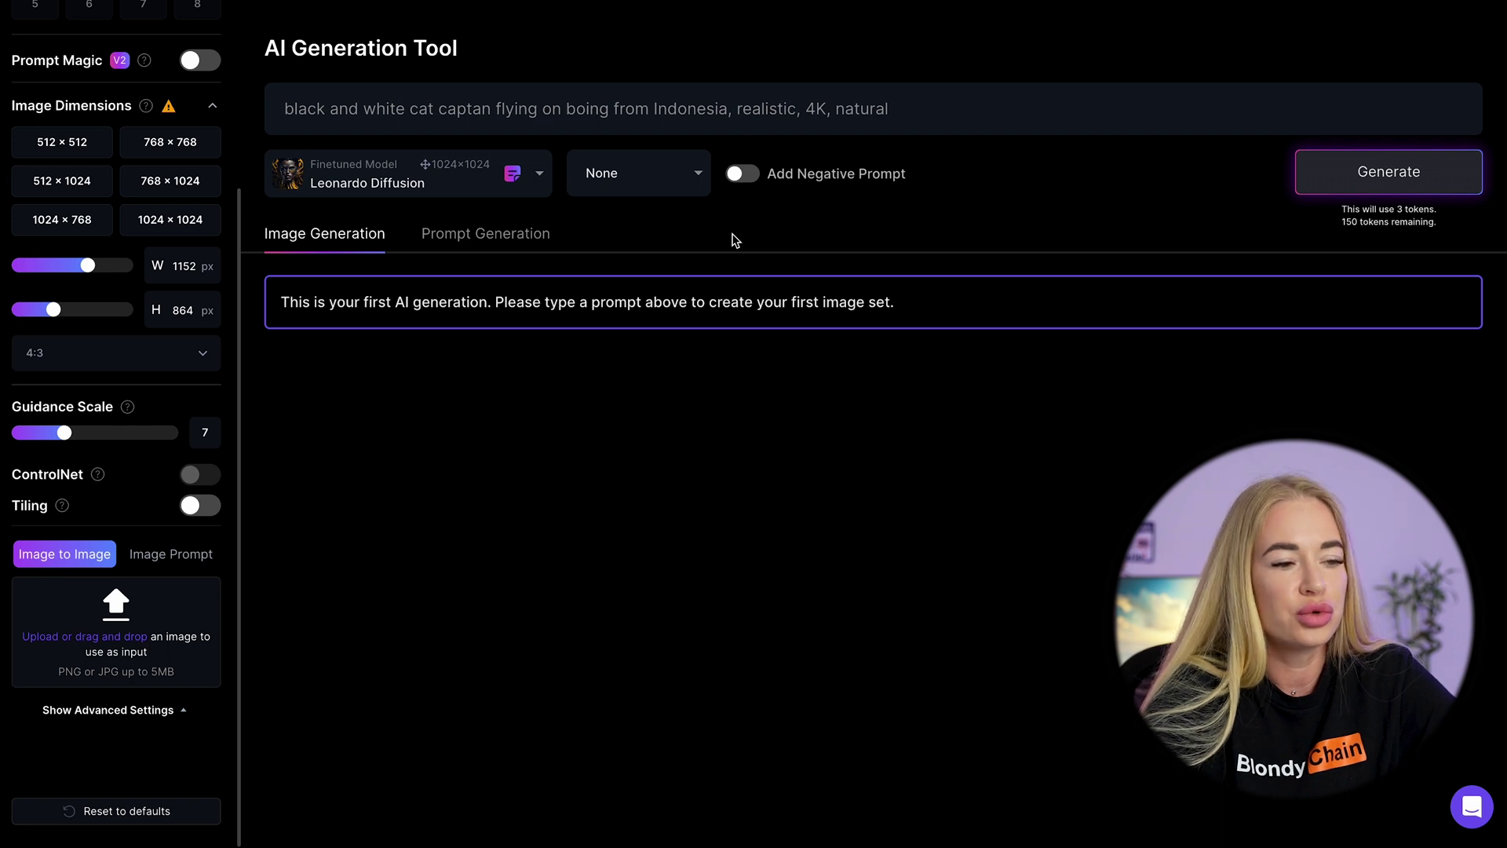
click(750, 176)
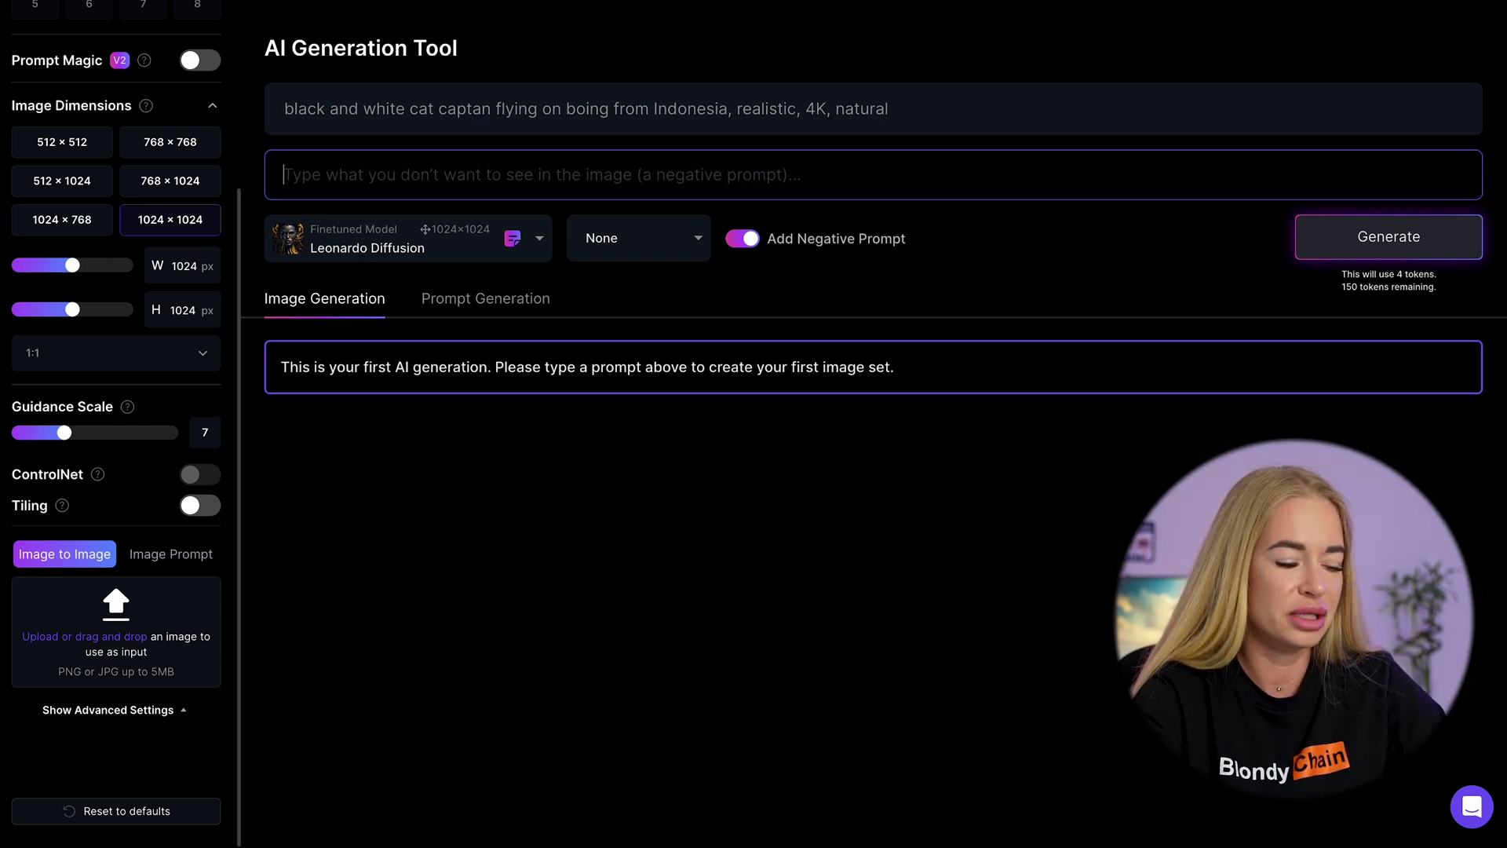
Step: Enter "ugly, bad anatomy" as the negative prompt, generate the cat images and postpone the application update
text(ugly,)
text(, bad anatomy)
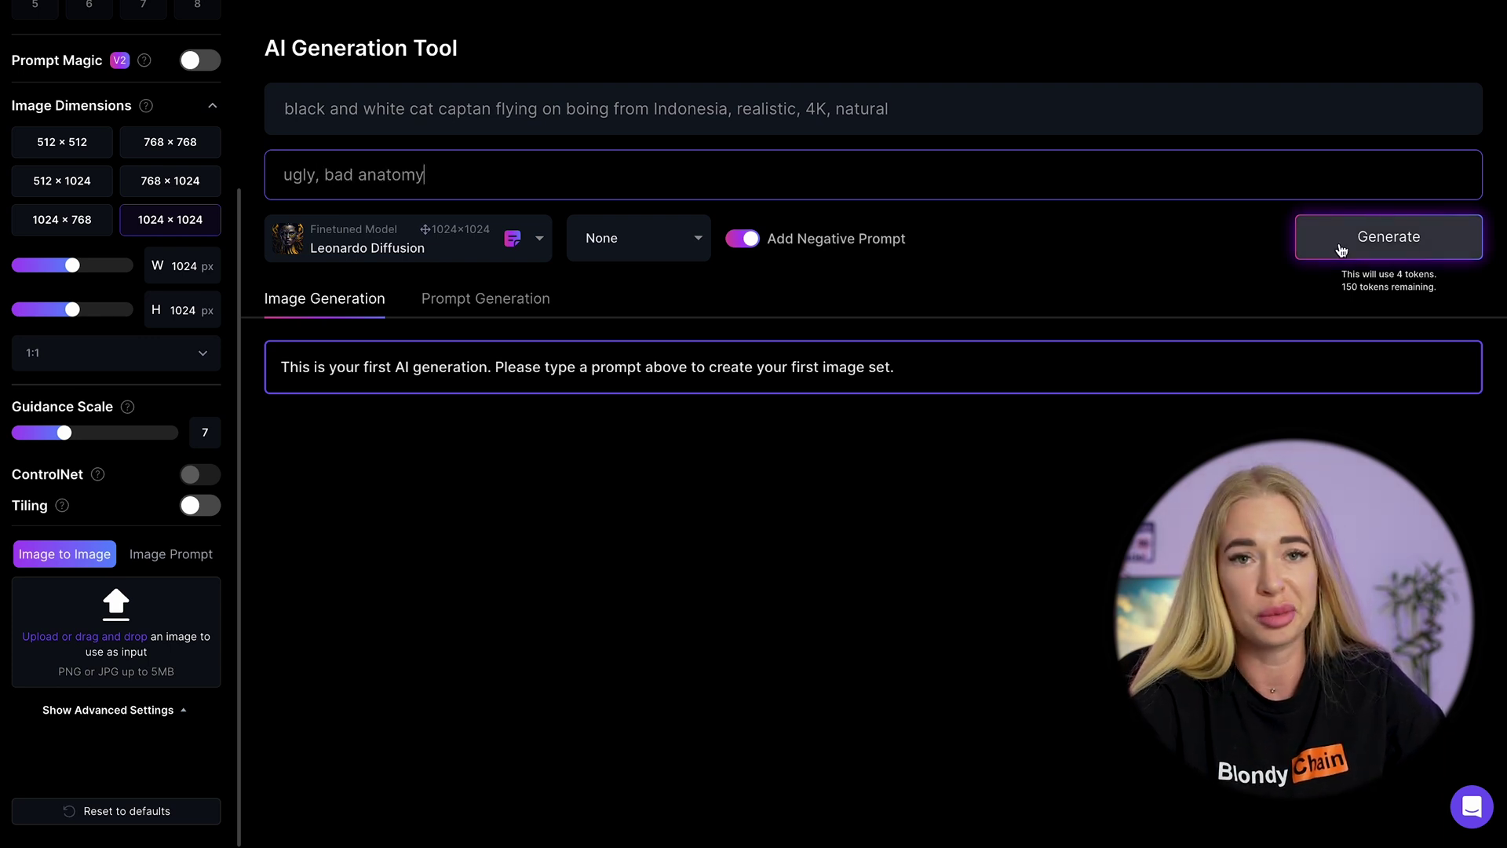
click(1367, 246)
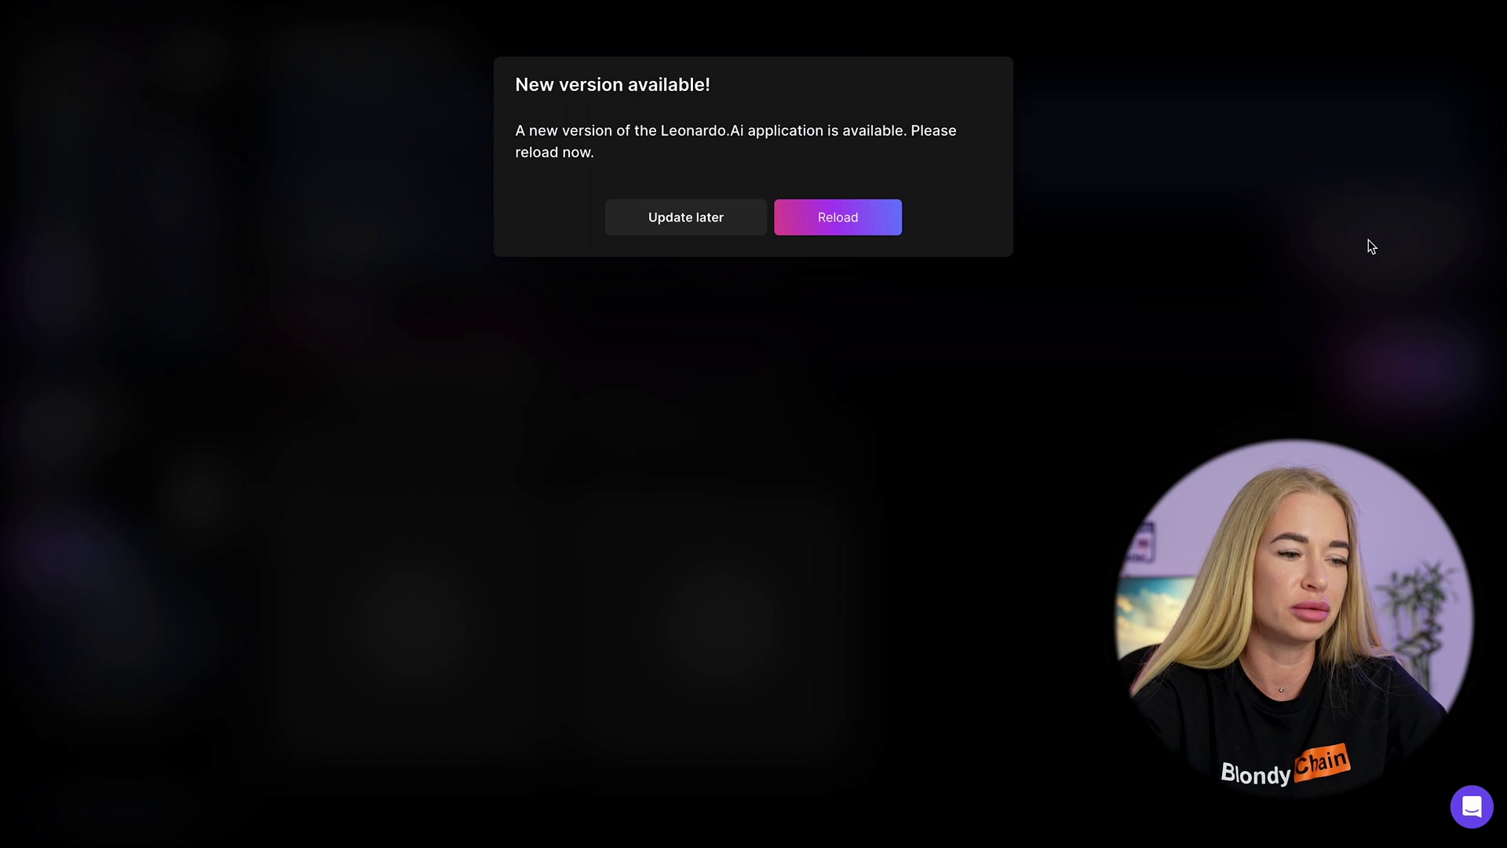
click(733, 224)
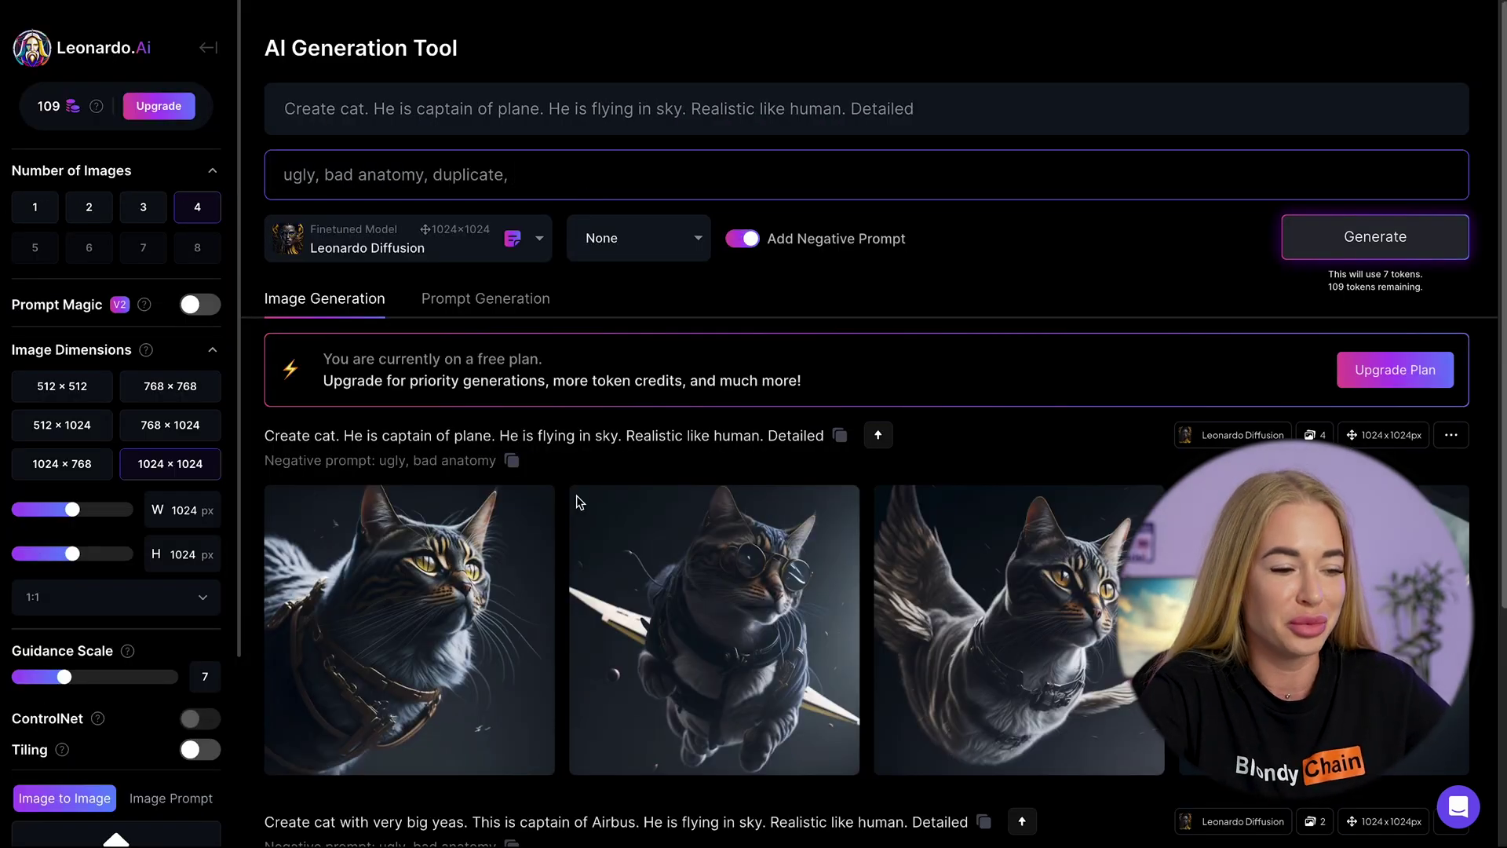
Step: Extend the negative prompt with duplicate, extra eyes, arms, legs, fingers, heads, headphones and 2 heads, and generate the cat captain images again
click(879, 434)
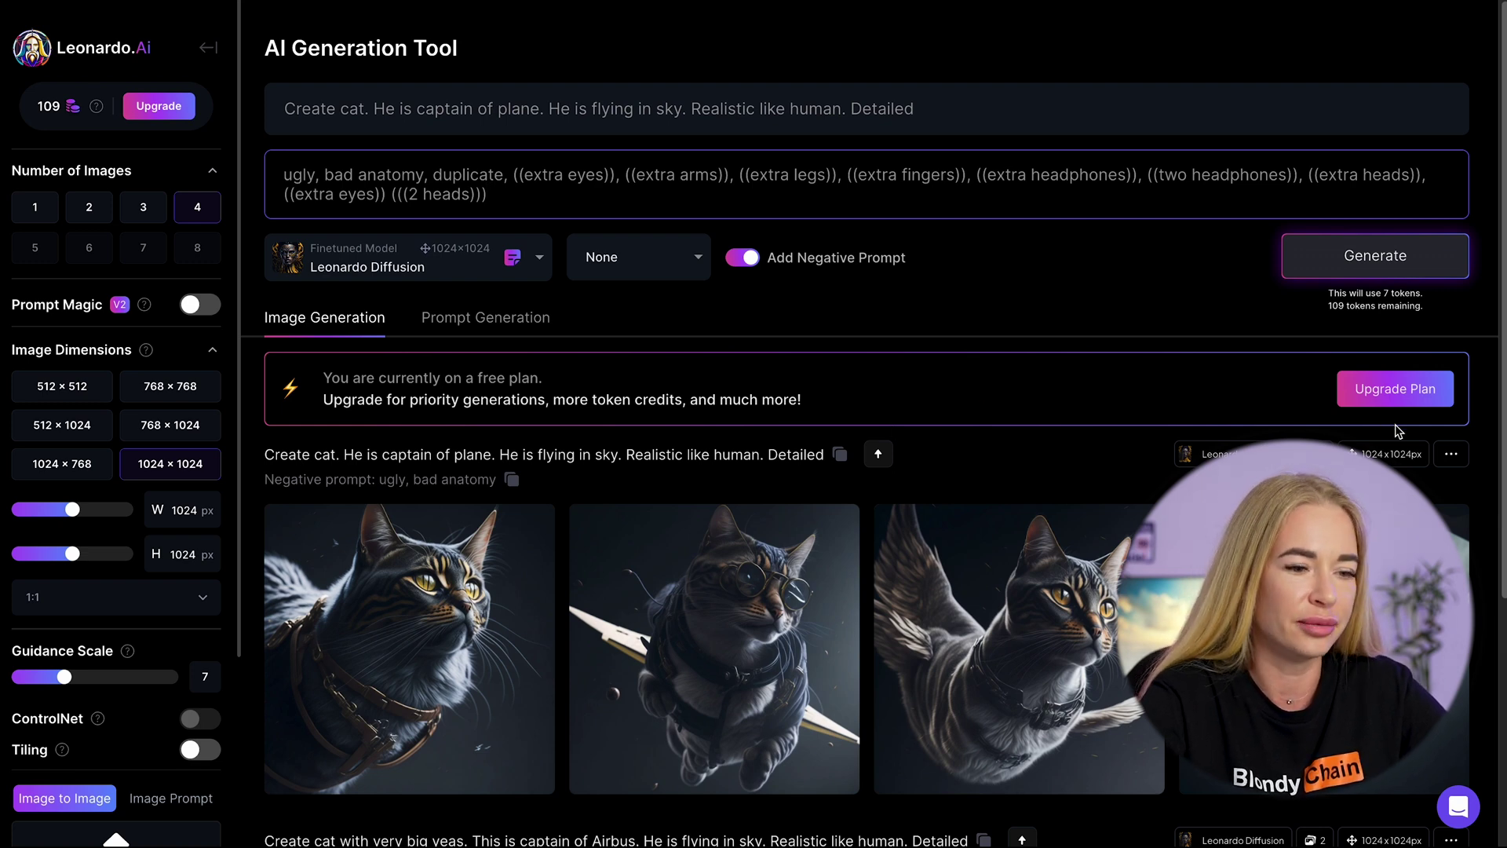
click(1370, 270)
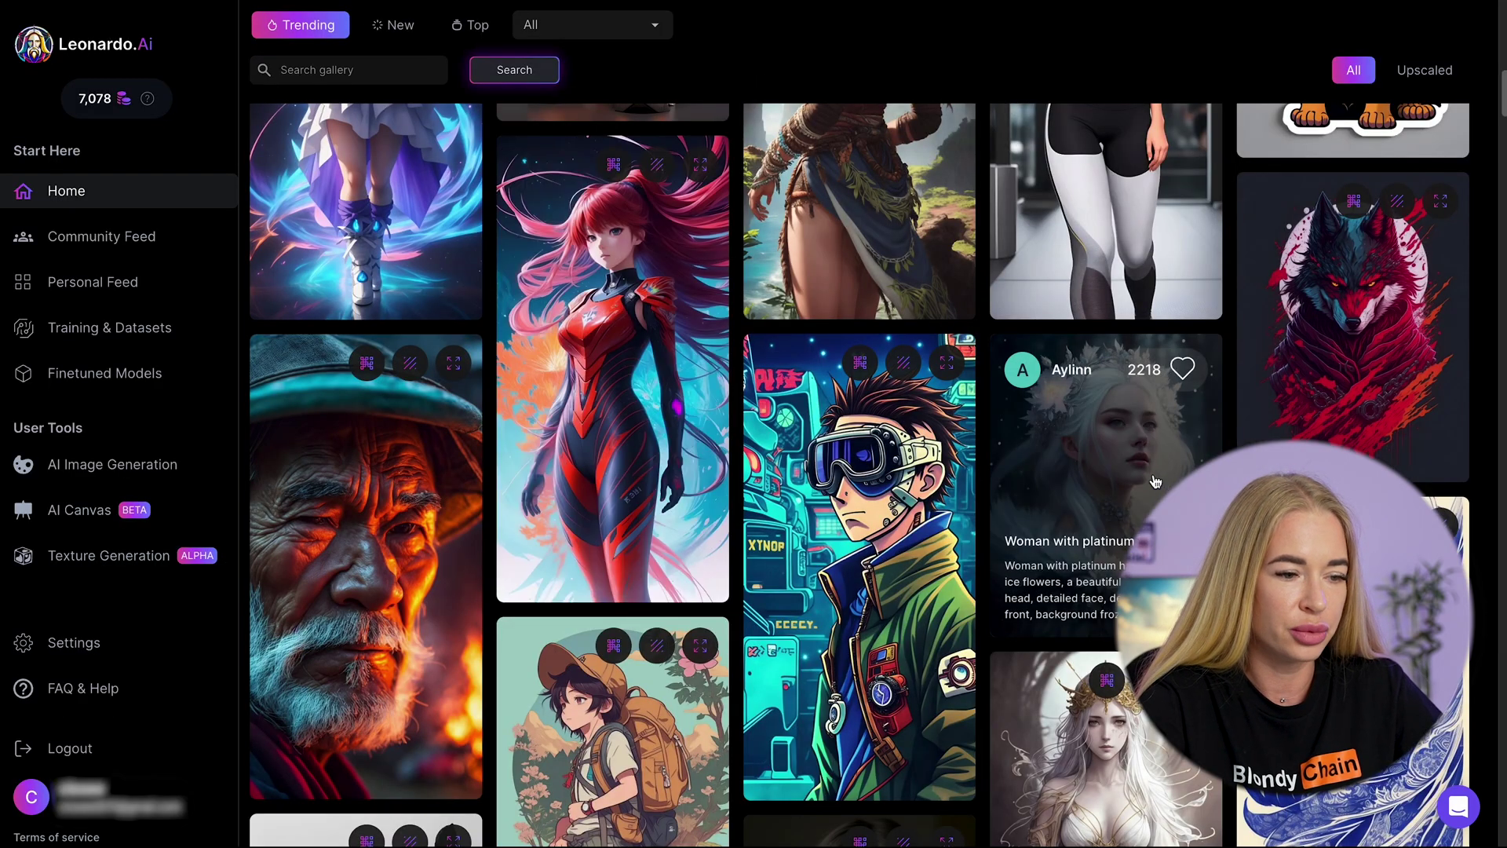
Step: Open the community image "Woman with platinum hair" and copy its prompt
click(1154, 479)
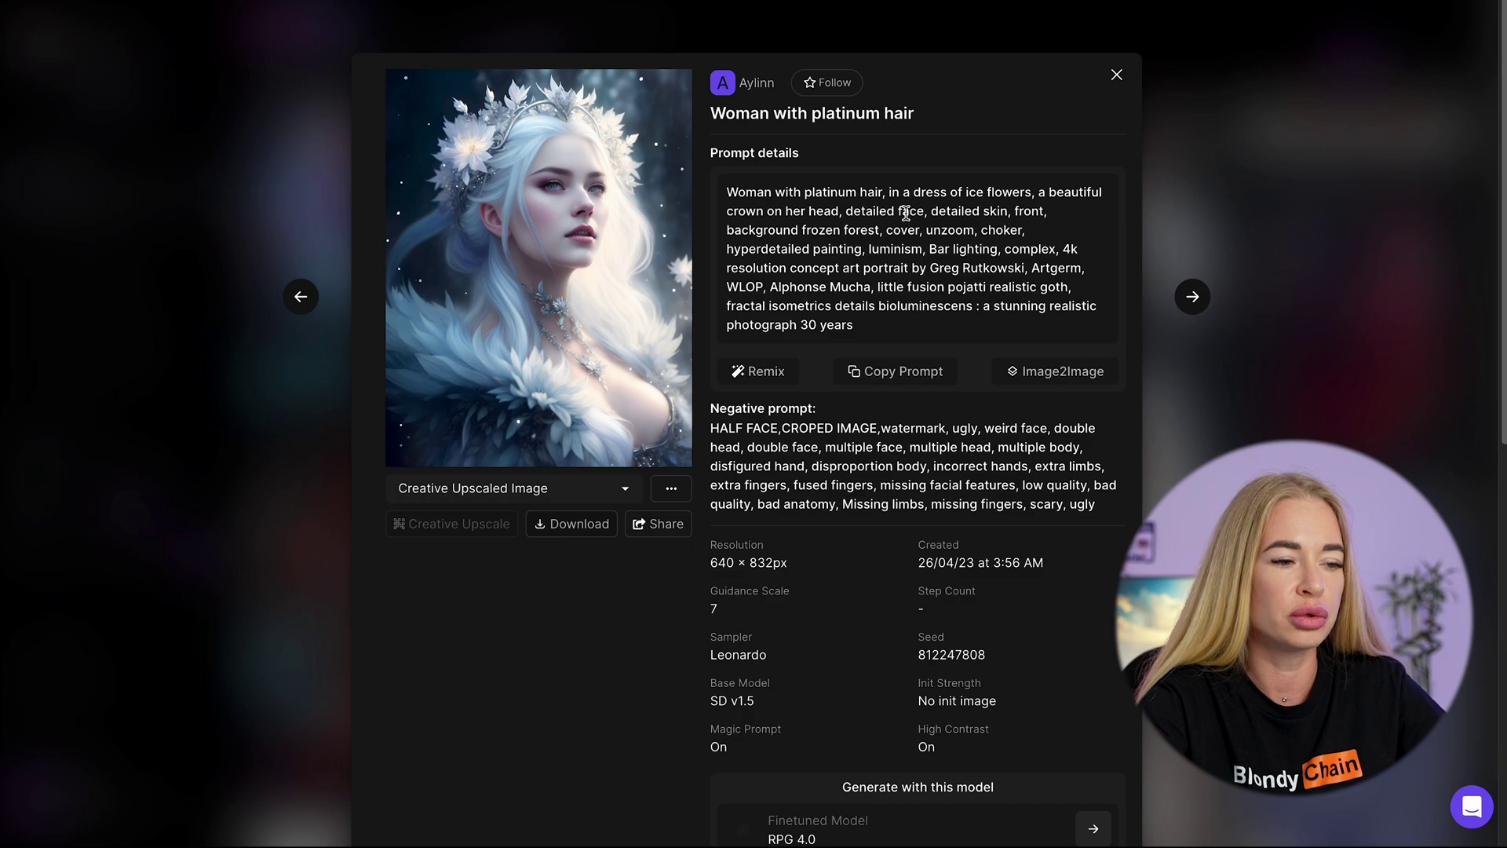
click(887, 370)
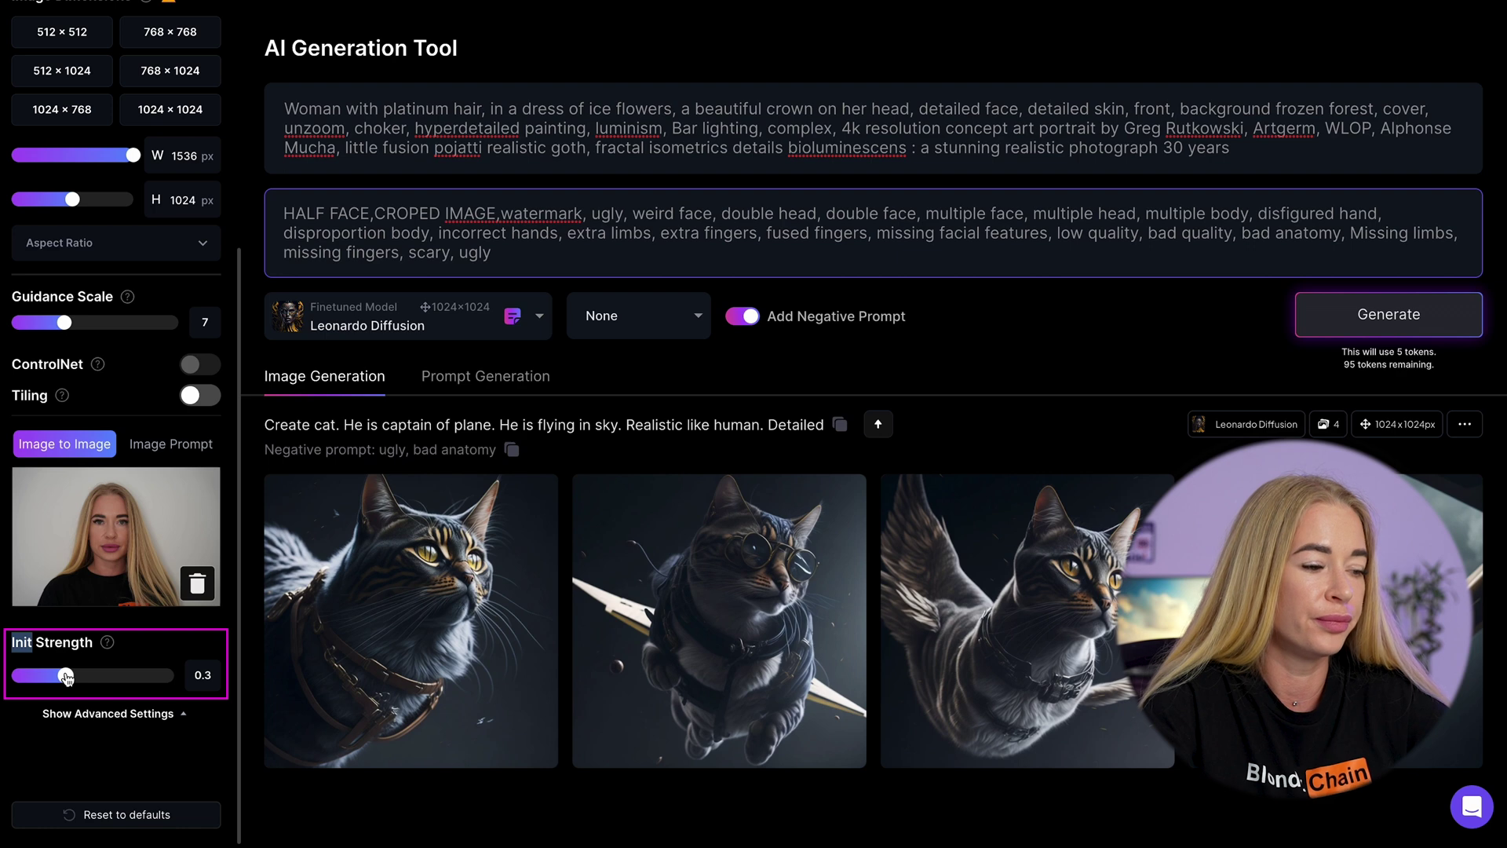
Step: Set the Init Strength of the uploaded portrait photo to 0.51 and generate images with the platinum-hair prompt
mouse_move(360, 601)
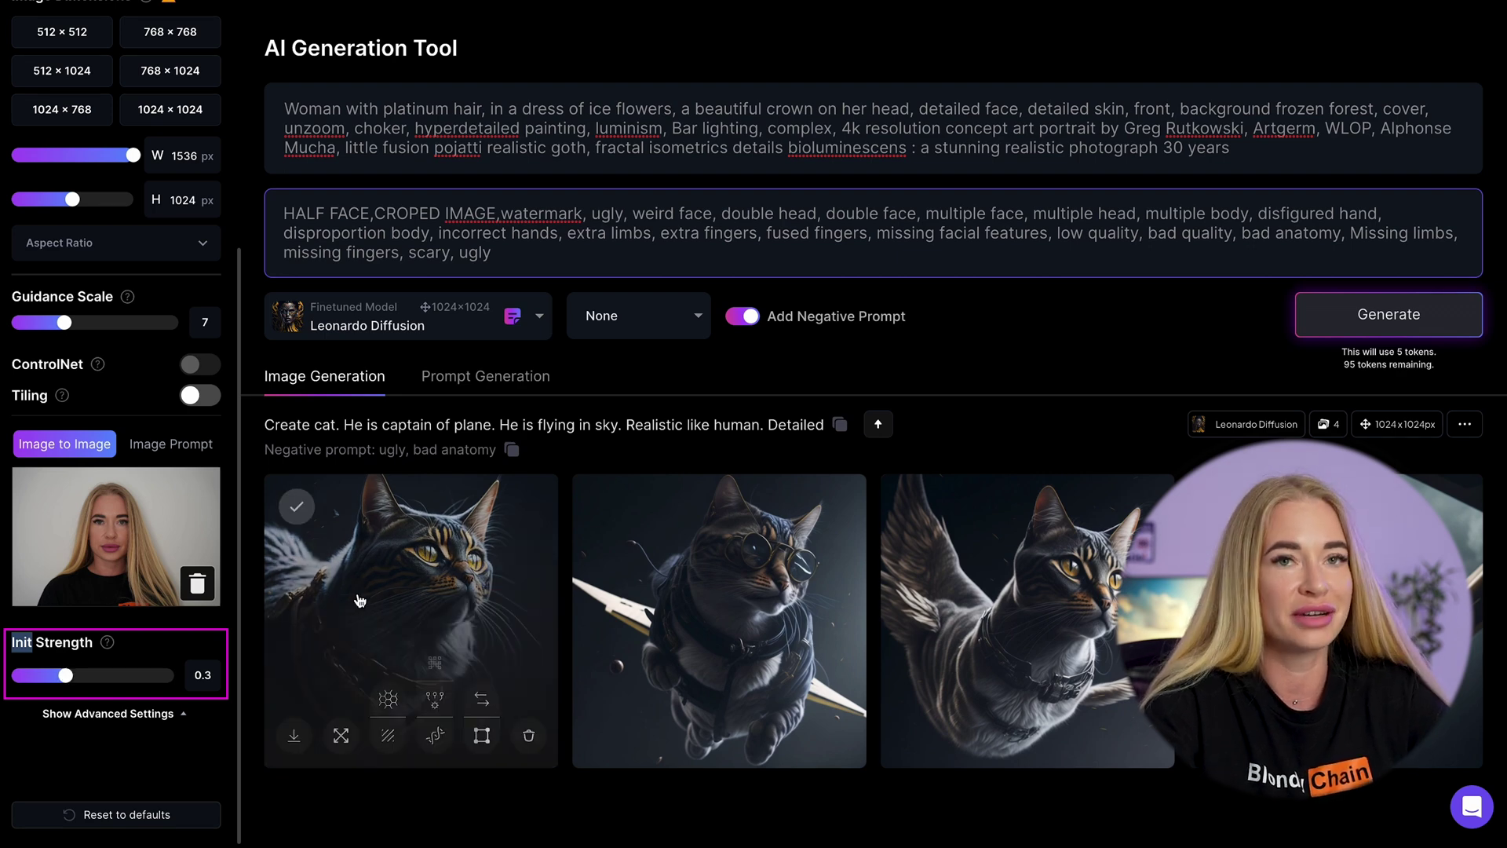
drag(65, 676, 97, 685)
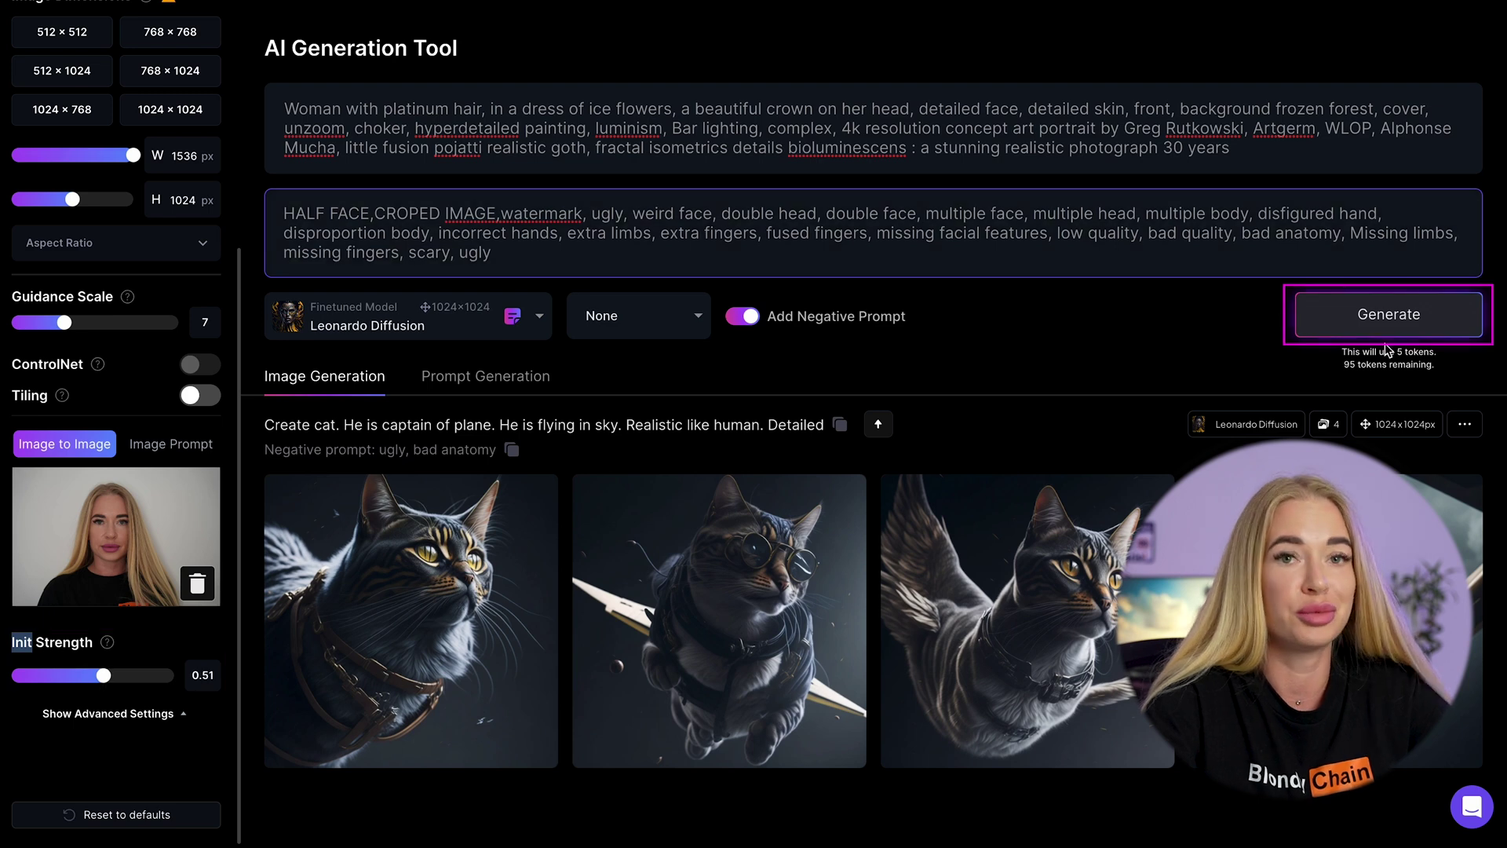
click(1388, 314)
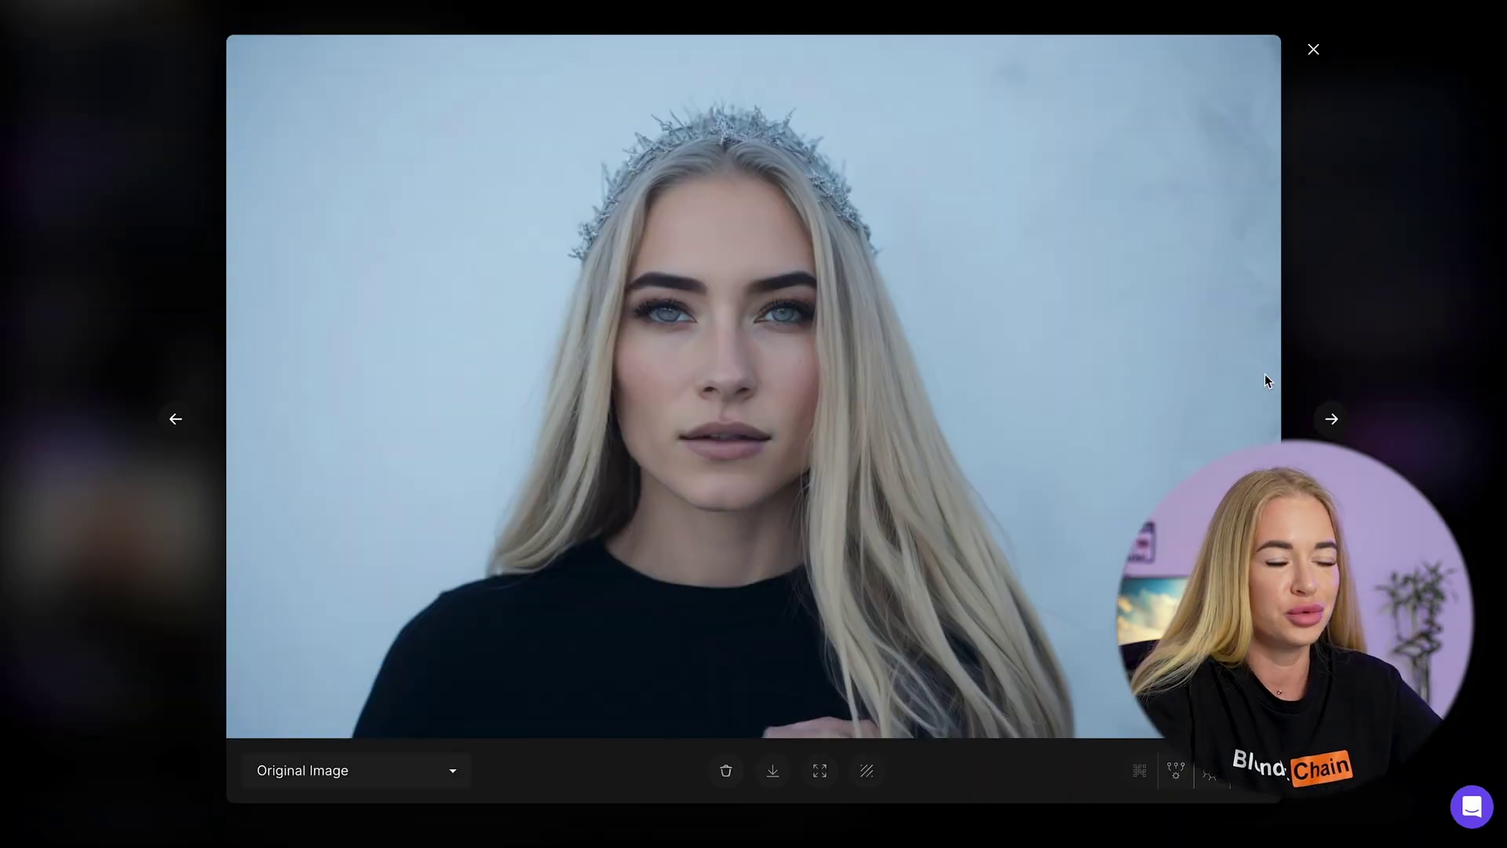
Step: View the two generated portraits at full size and close the viewer
click(1332, 423)
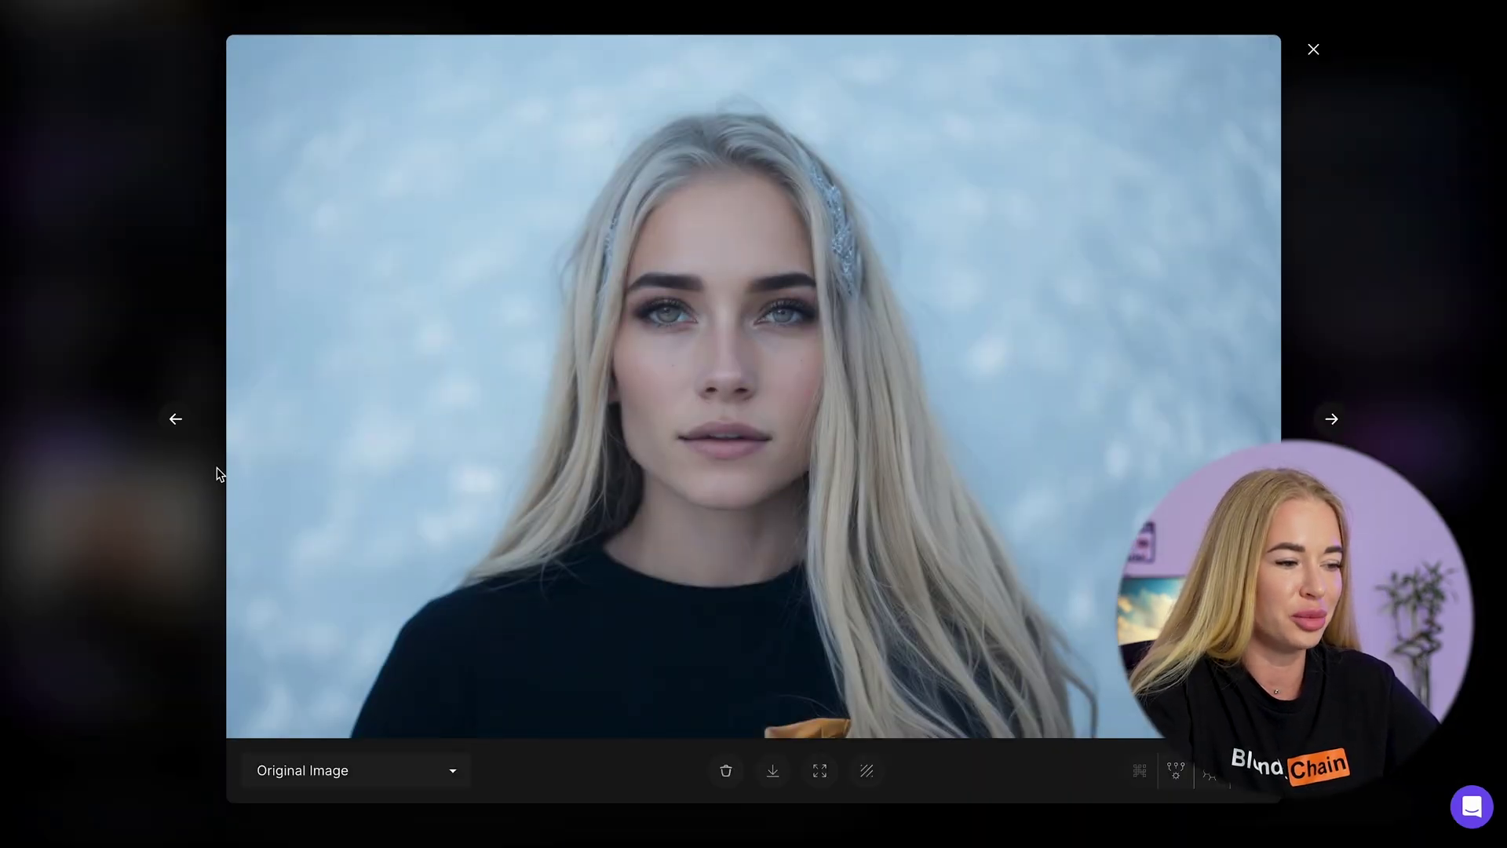
click(175, 418)
click(180, 510)
Step: Lower the Init Strength to 0.2 and generate the platinum-hair portraits from the uploaded photo again
drag(101, 675, 62, 678)
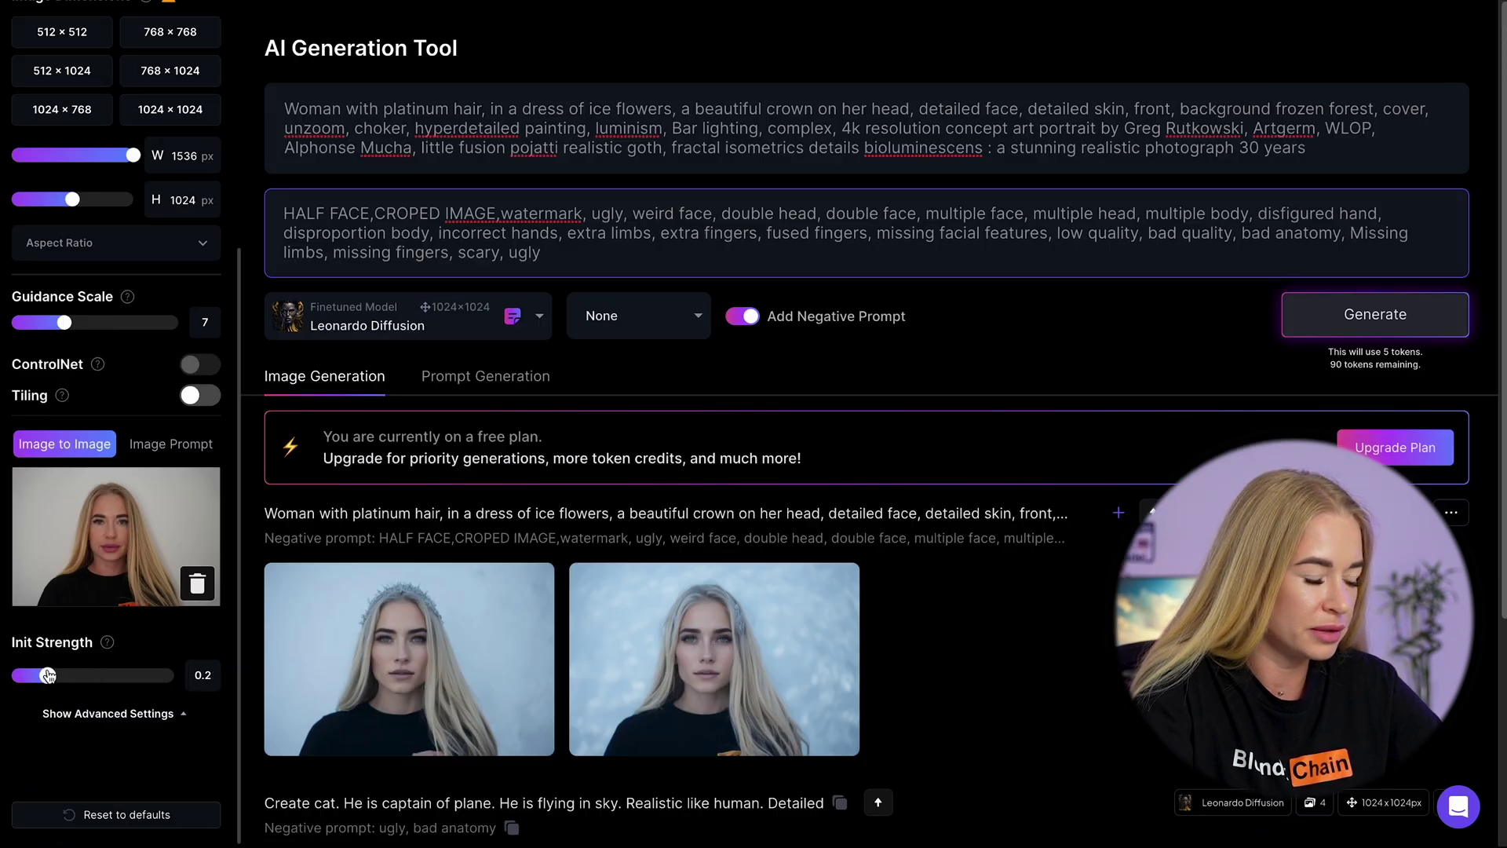
click(1326, 328)
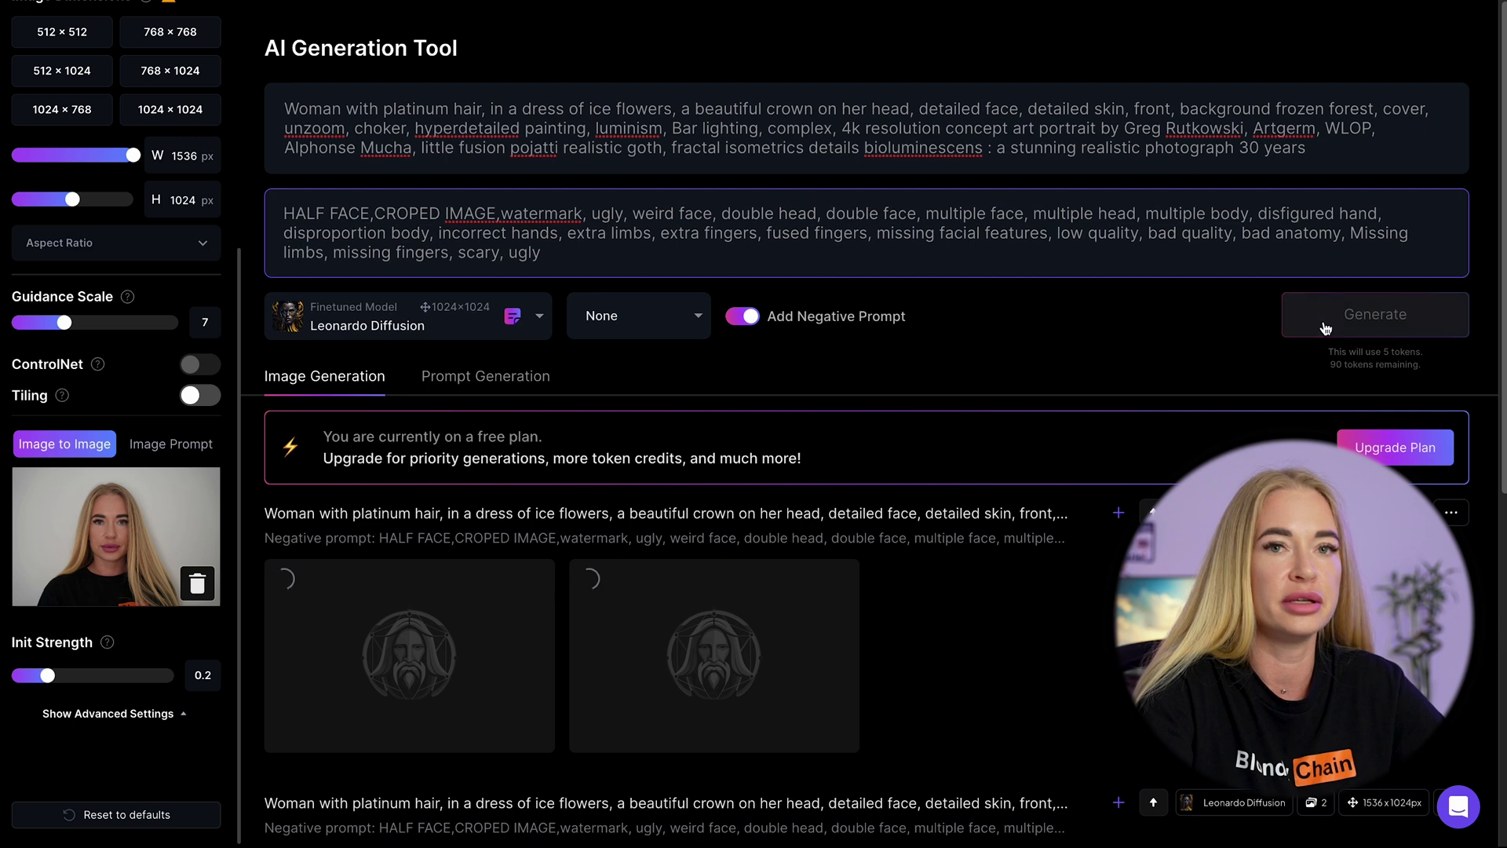
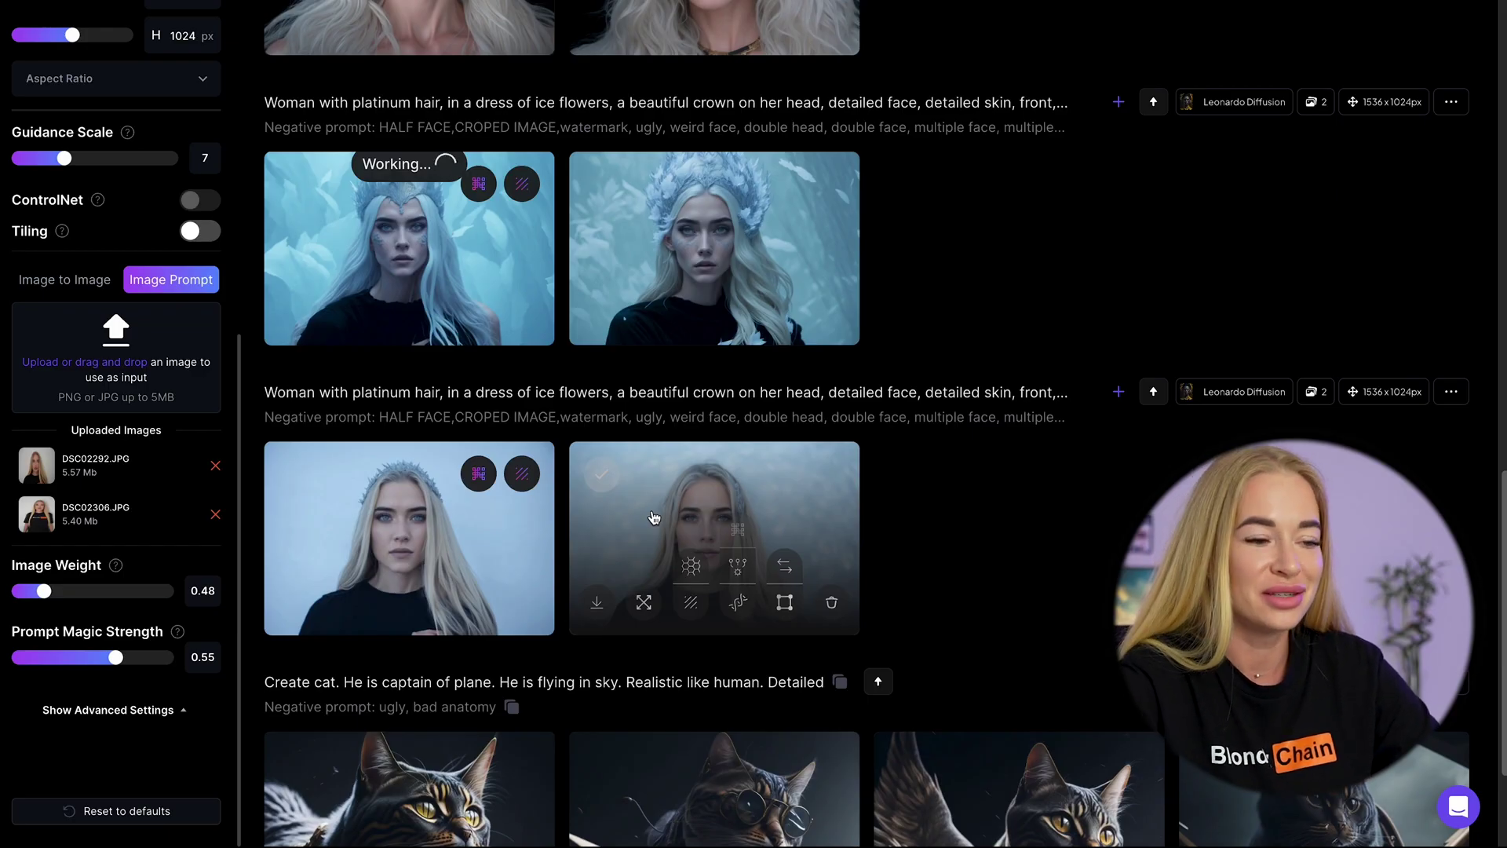
Step: Open the second portrait from the first photo-based generation and remove its background
click(653, 517)
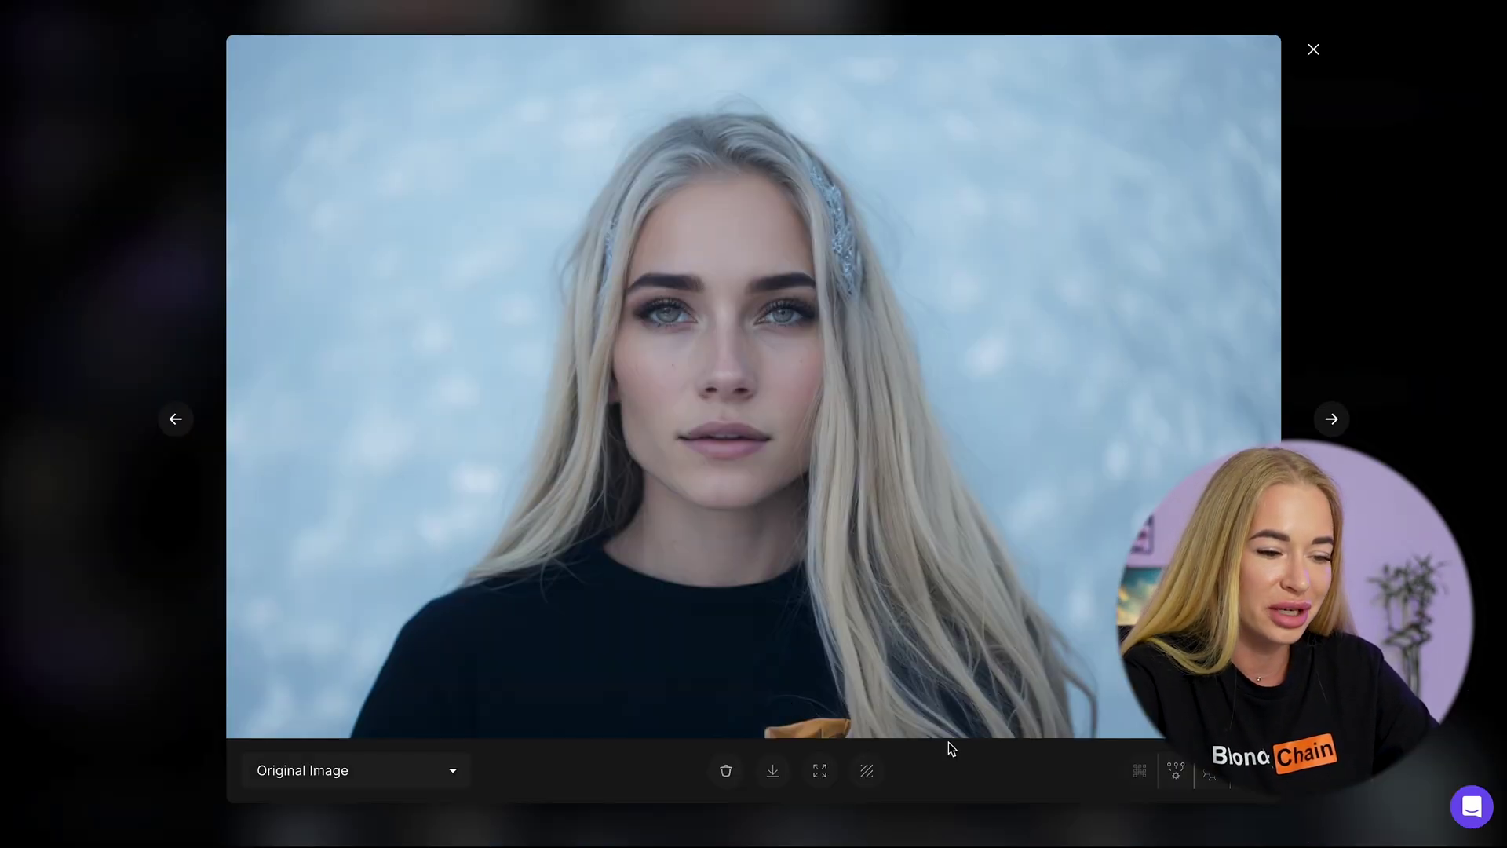
click(868, 771)
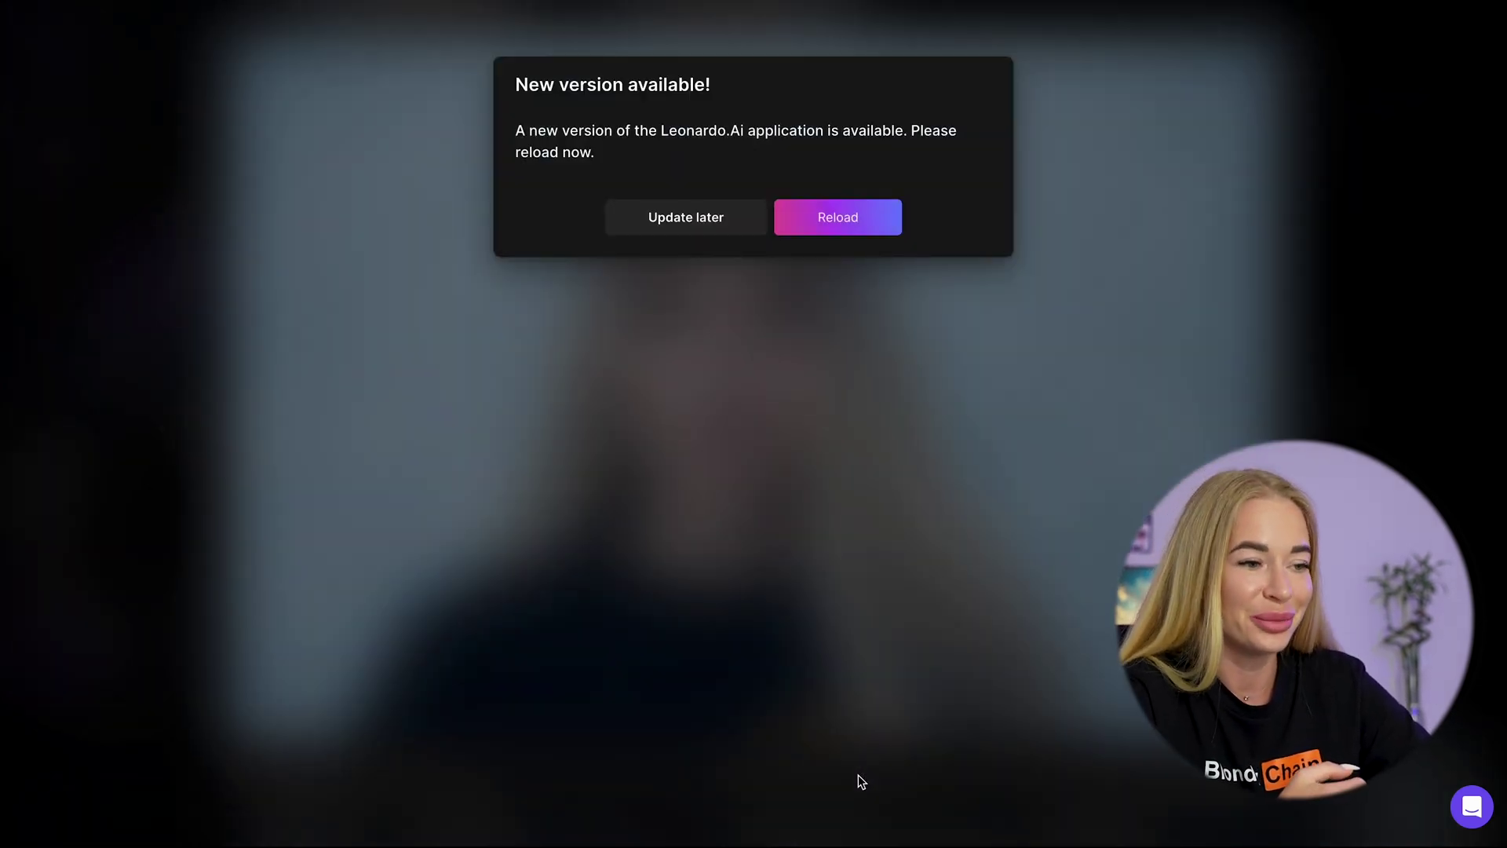
click(861, 781)
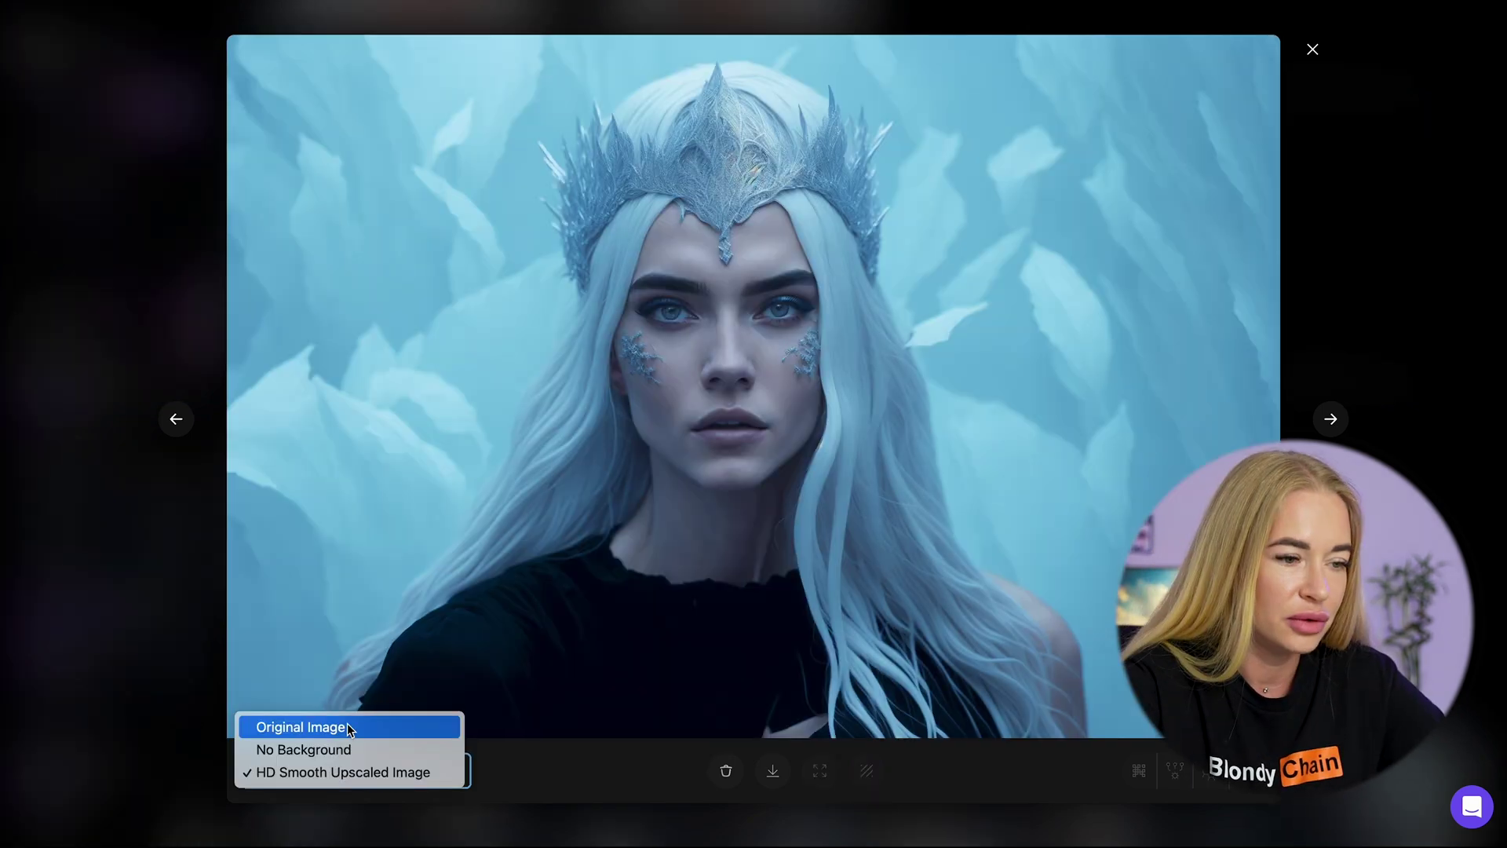
Step: Compare the original and HD Smooth Upscaled versions of the ice-crown portrait
click(349, 770)
click(350, 770)
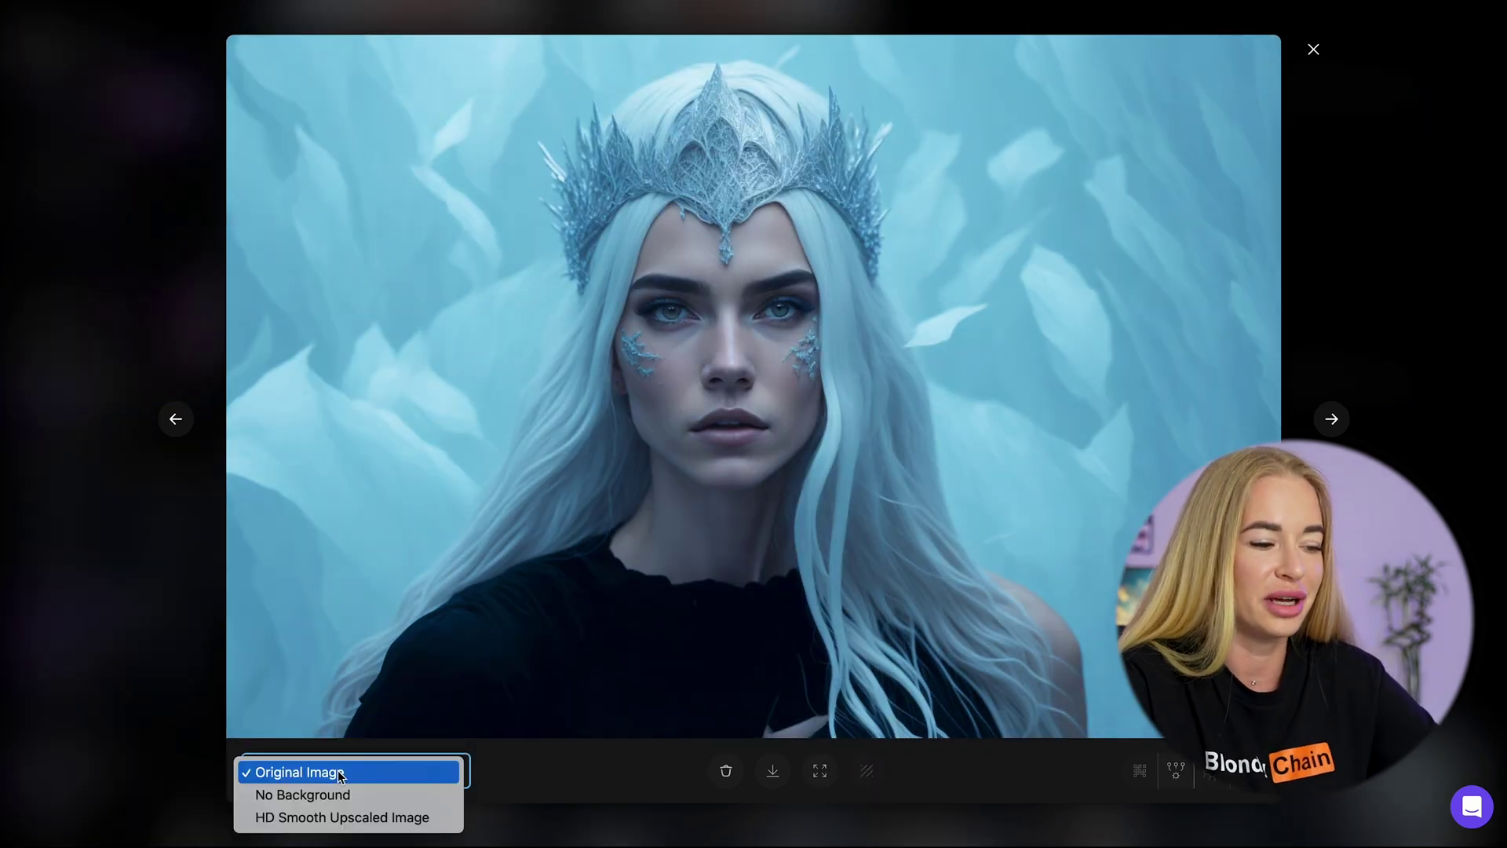
click(324, 808)
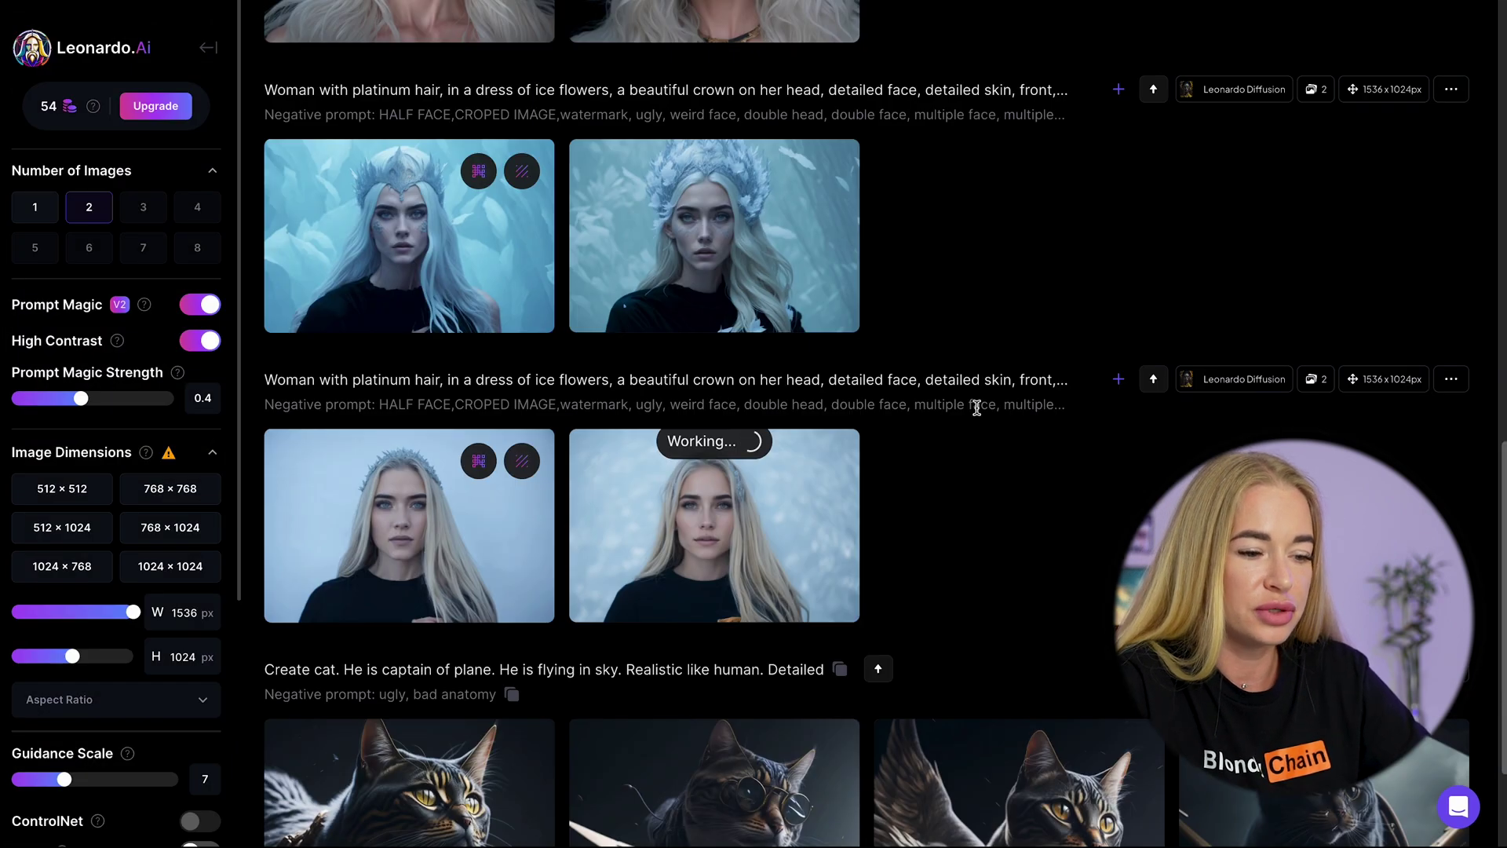
Step: Look through the generated portraits and read the descriptions of their HD Crisp and alternate upscale options
scroll(977, 409, down, 2)
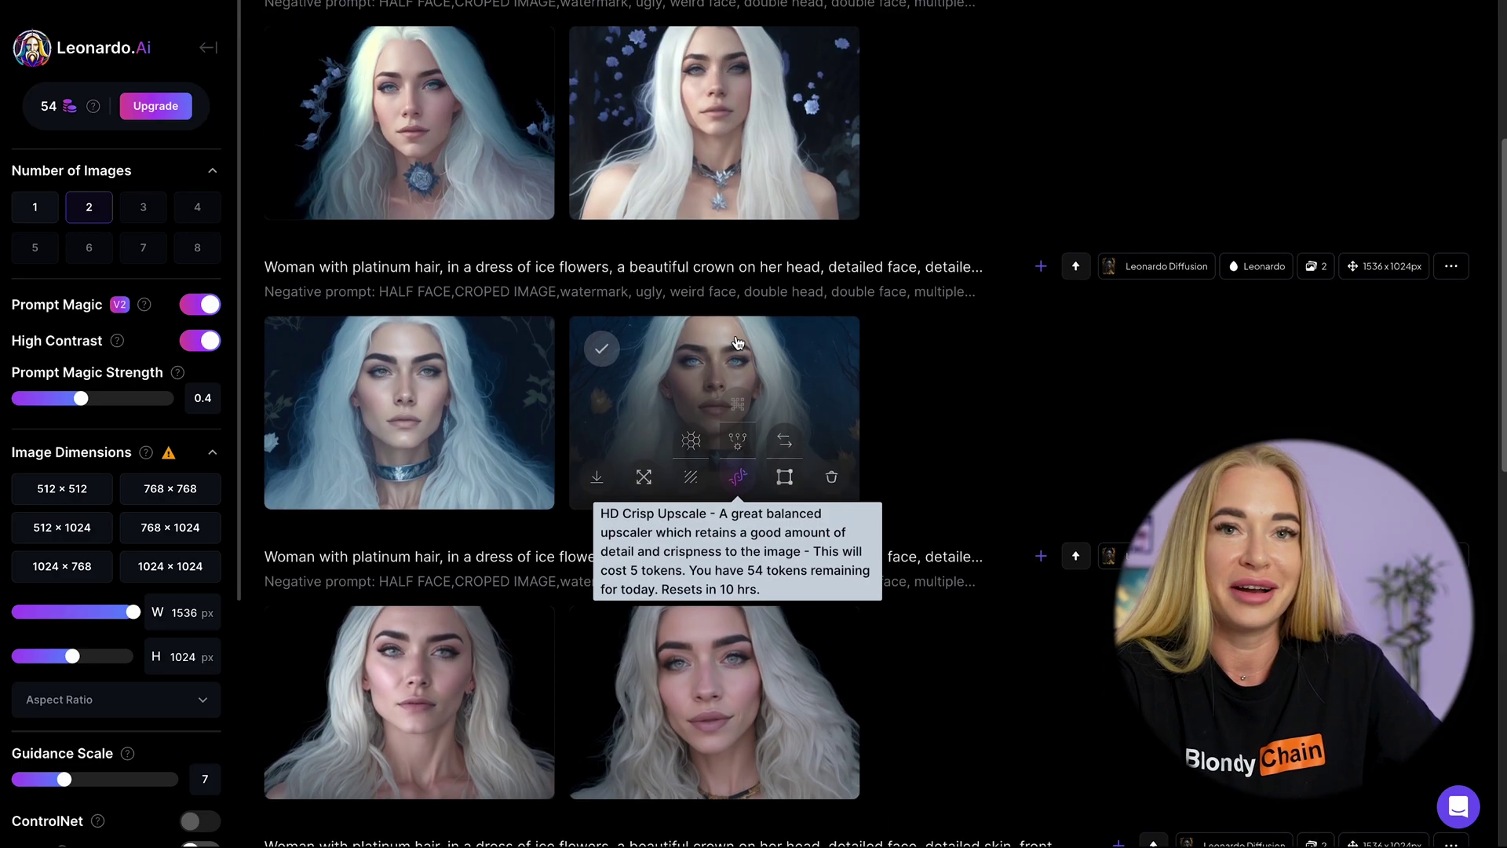
scroll(740, 337, up, 2)
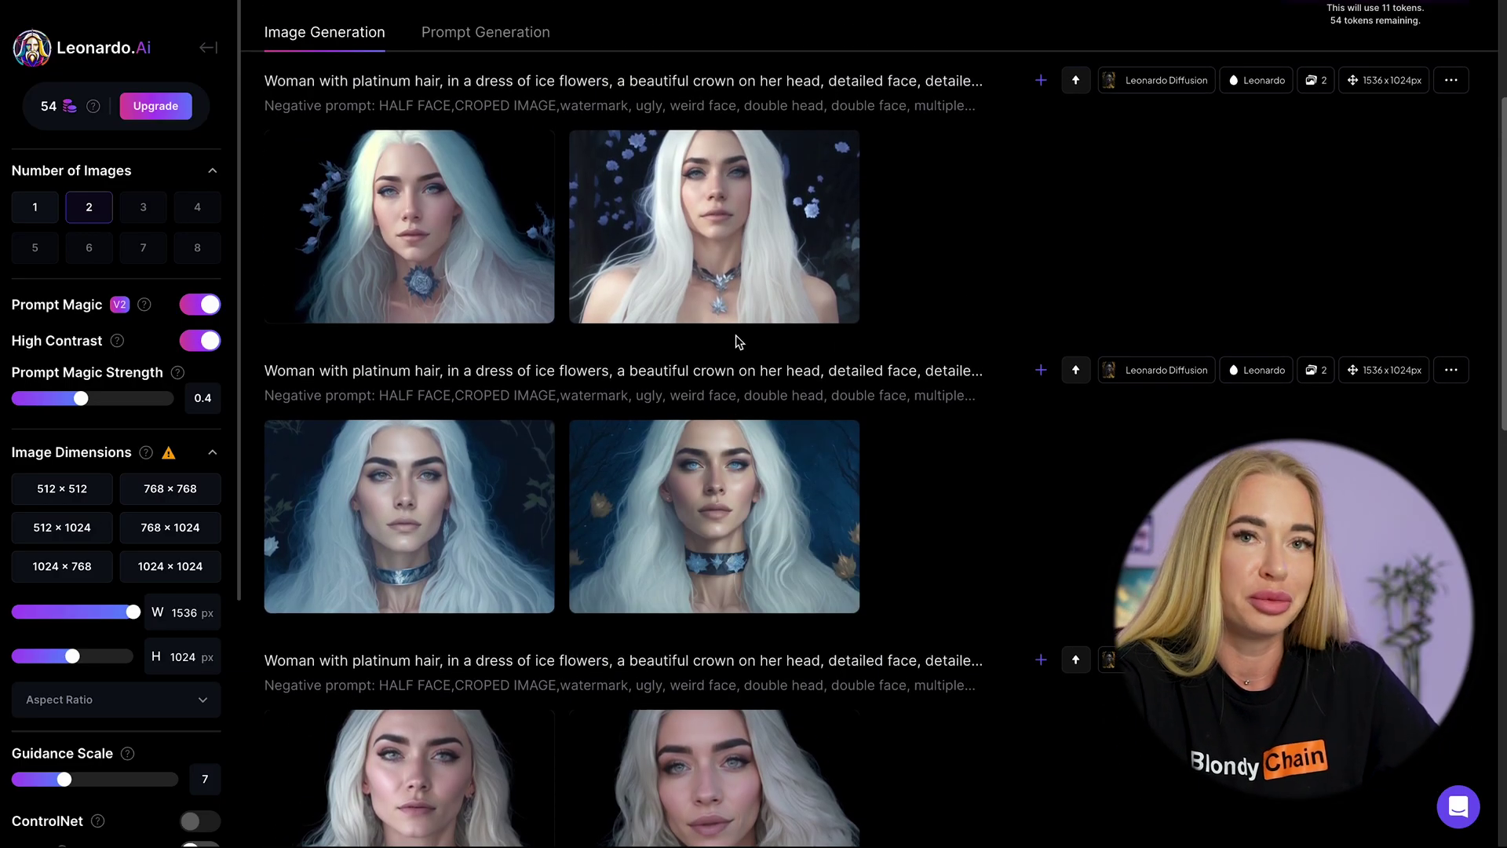
scroll(740, 337, down, 2)
scroll(740, 341, down, 2)
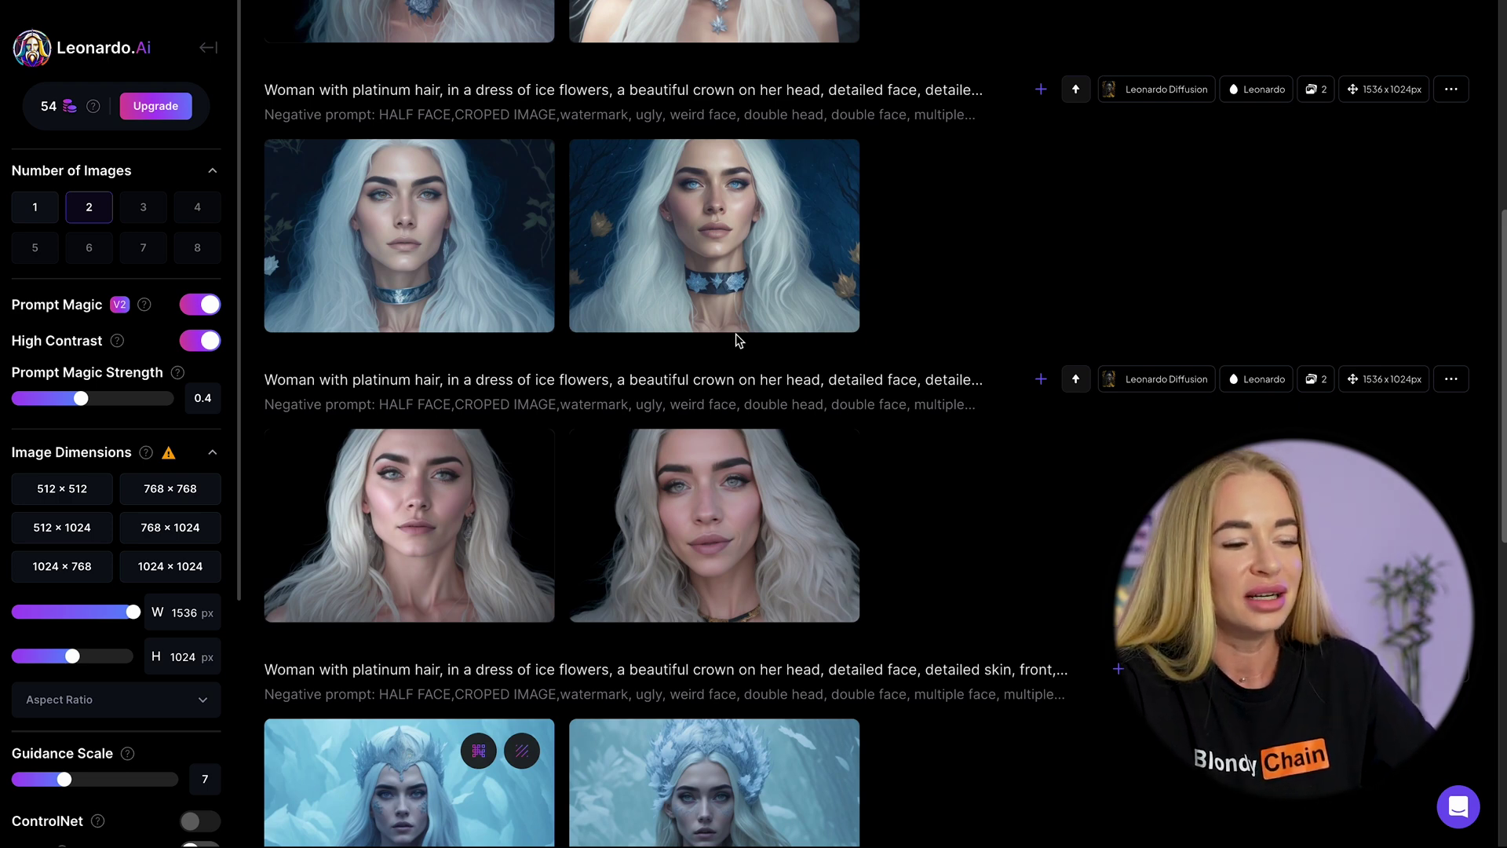
scroll(738, 339, down, 3)
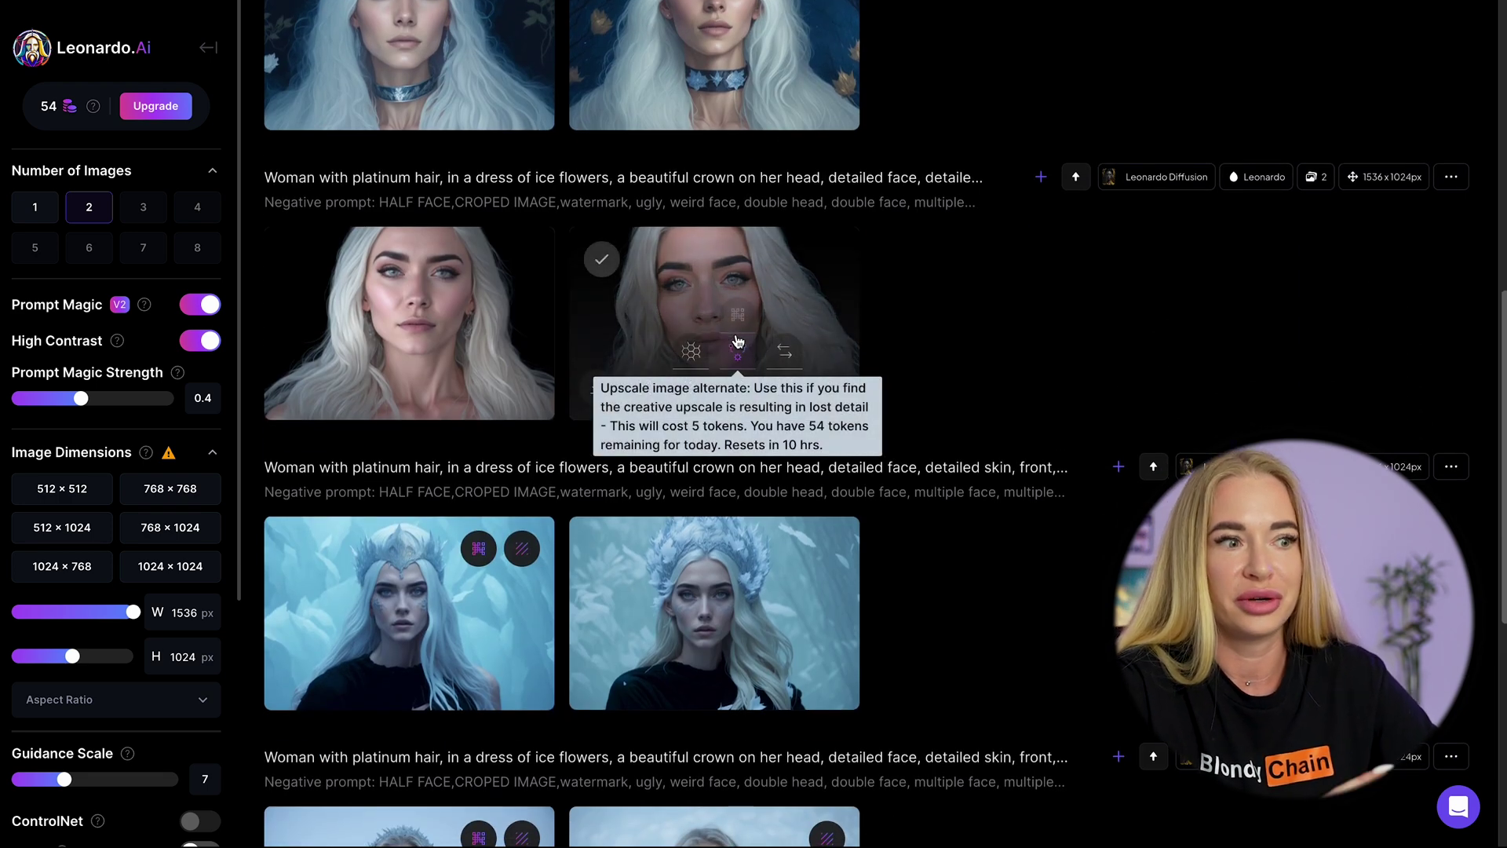